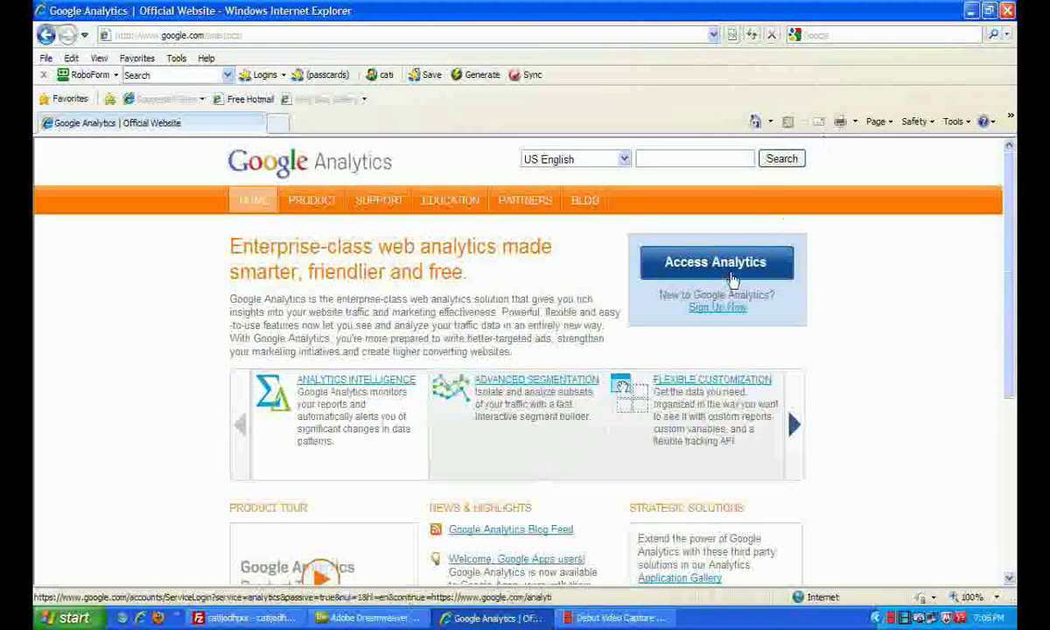
# Try signing in to Google Analytics with the account e-mail and password, Stay signed in unchecked
pyautogui.click(710, 311)
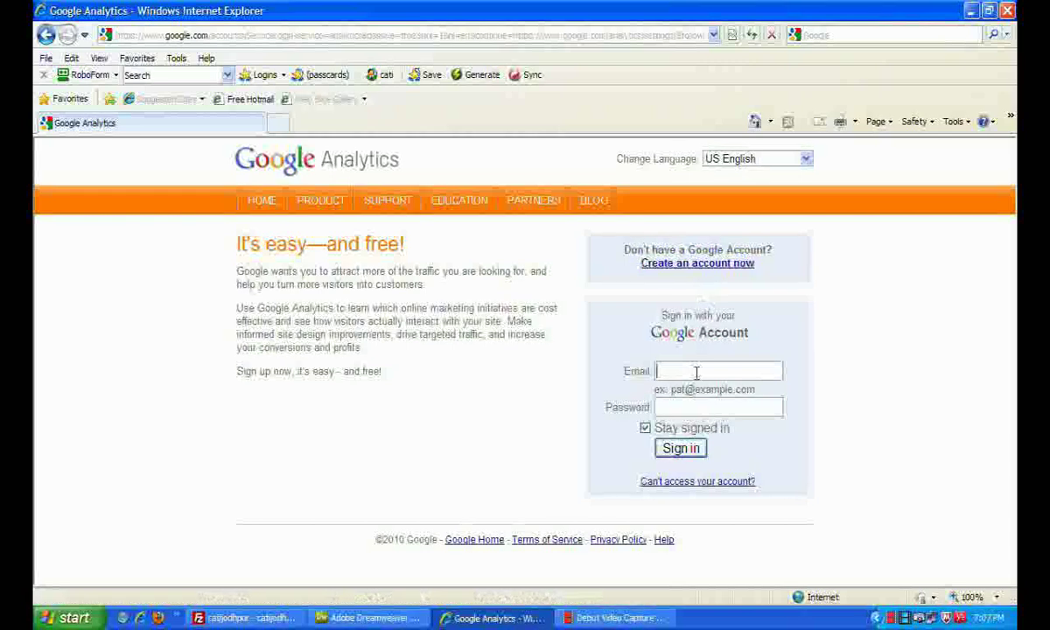
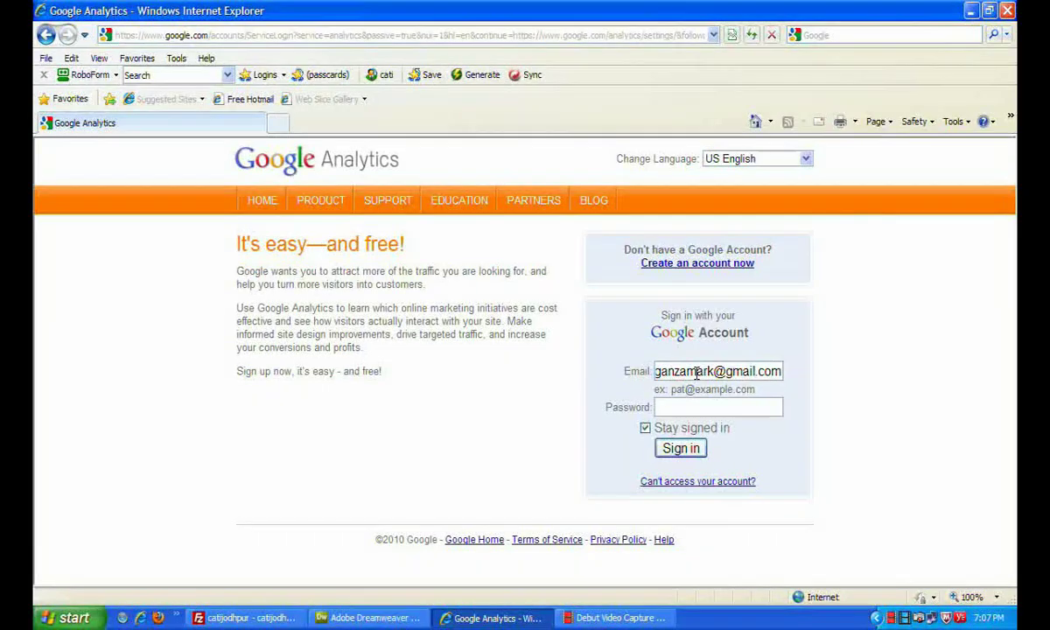
pyautogui.click(645, 428)
pyautogui.write('••••••••••••')
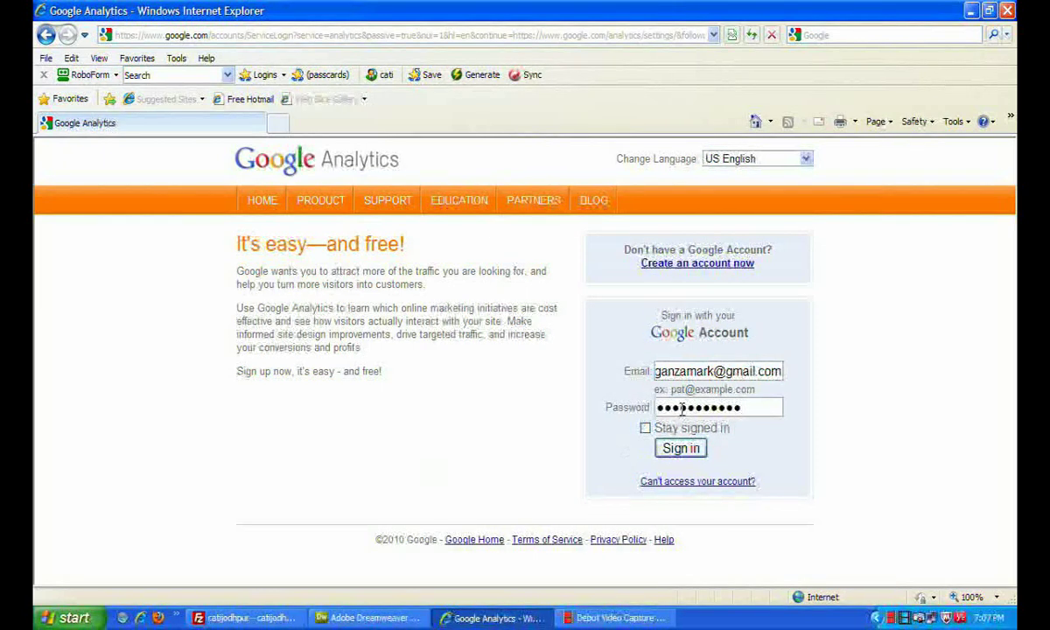
pyautogui.click(686, 456)
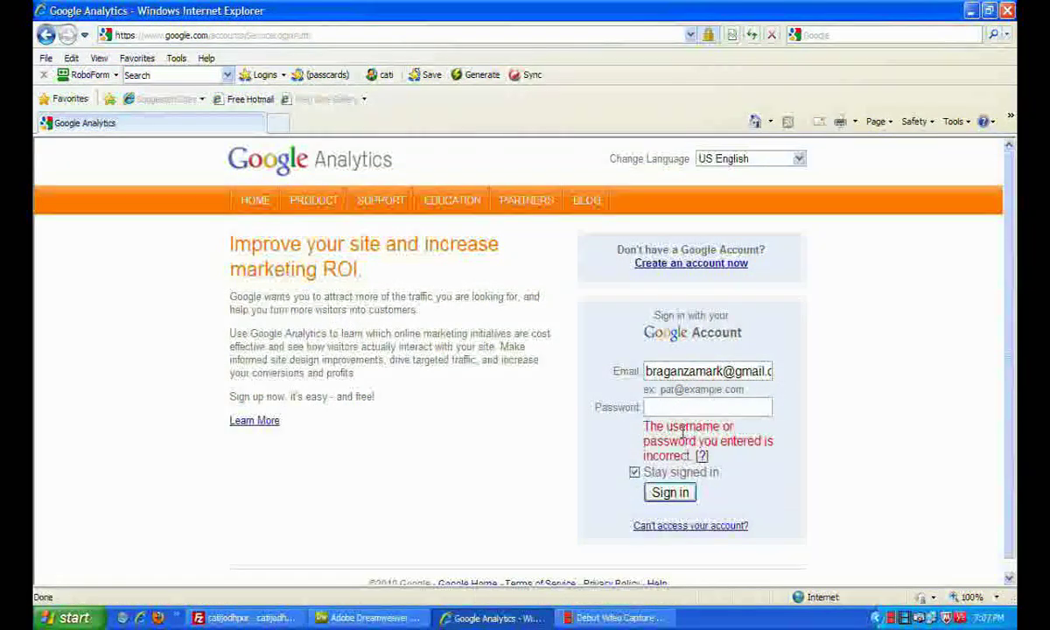
# Start a new Google account, entering the current e-mail address and a chosen password
pyautogui.click(681, 267)
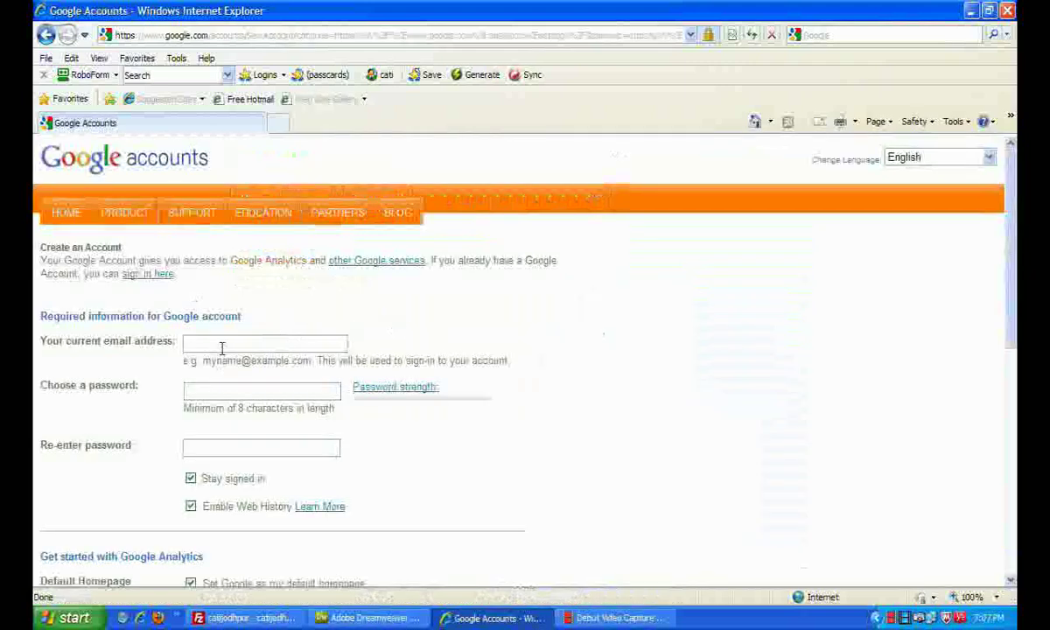
pyautogui.click(222, 345)
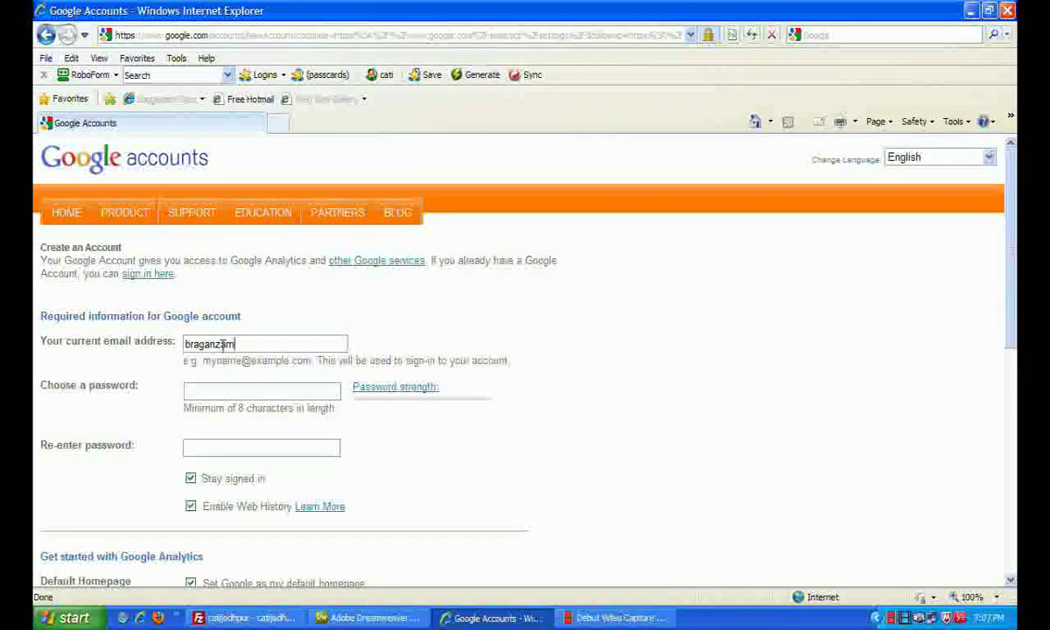
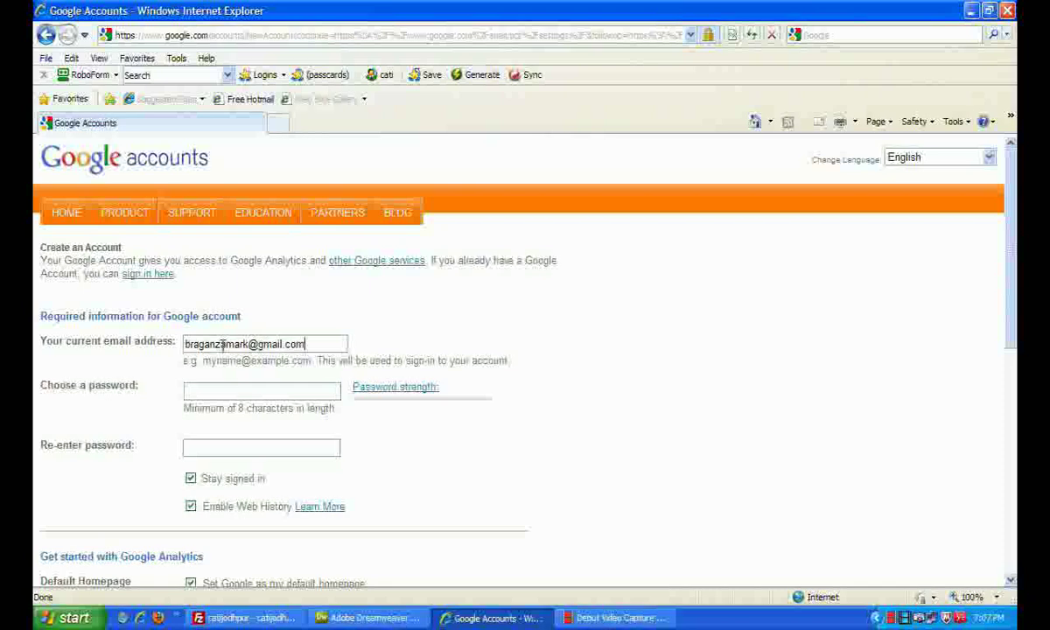
pyautogui.click(212, 393)
pyautogui.write('********')
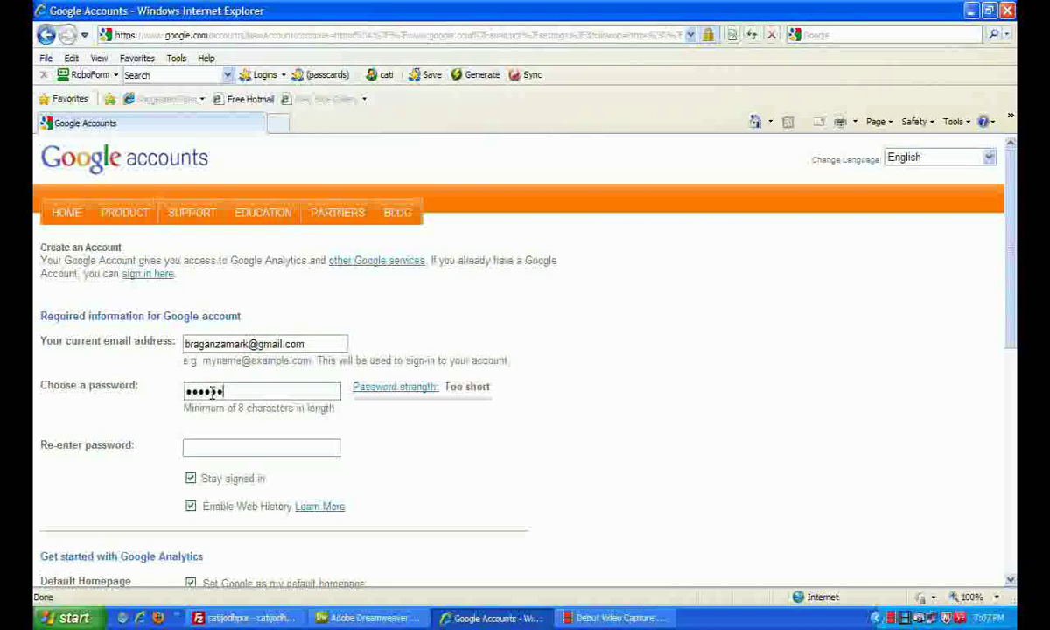
pyautogui.press('Tab')
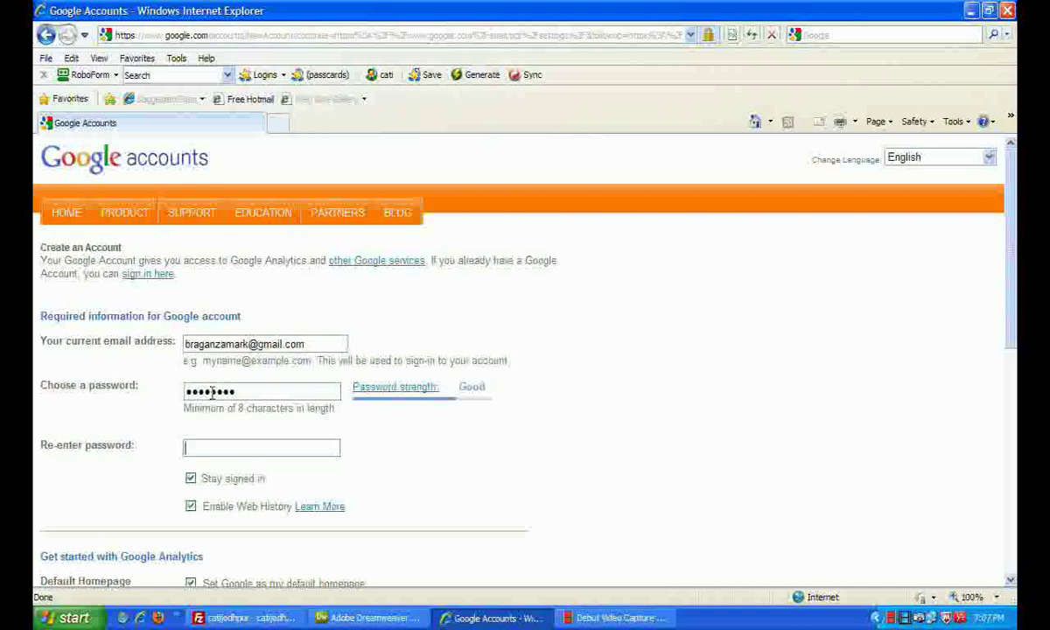
# Confirm the password and enter 'yxhomblgh' as the word verification
pyautogui.write('********')
pyautogui.scroll(-4, 263, 437)
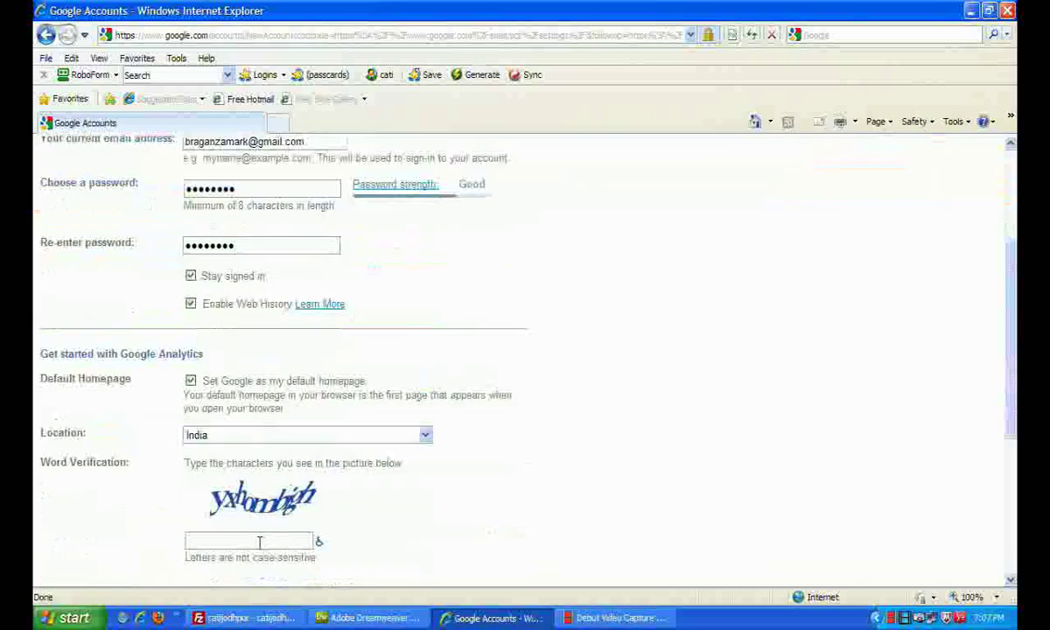
pyautogui.click(261, 542)
pyautogui.write('y')
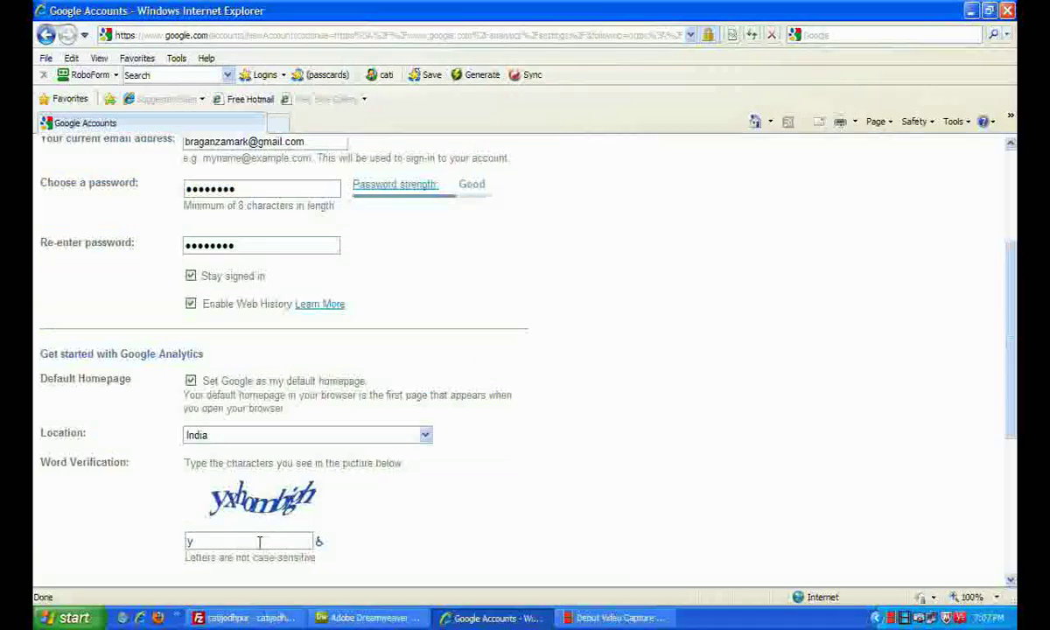
pyautogui.write('xhom')
pyautogui.write('bl')
pyautogui.write('gh')
pyautogui.scroll(-4, 351, 506)
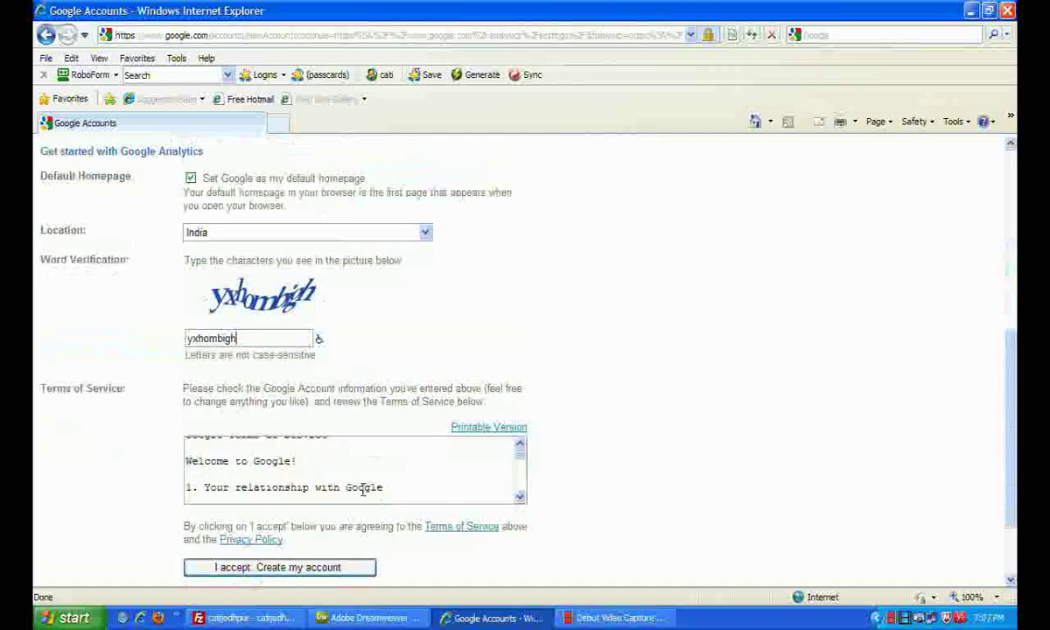
# Submit the form via 'I accept. Create my account' and decline making Google the home page
pyautogui.click(294, 569)
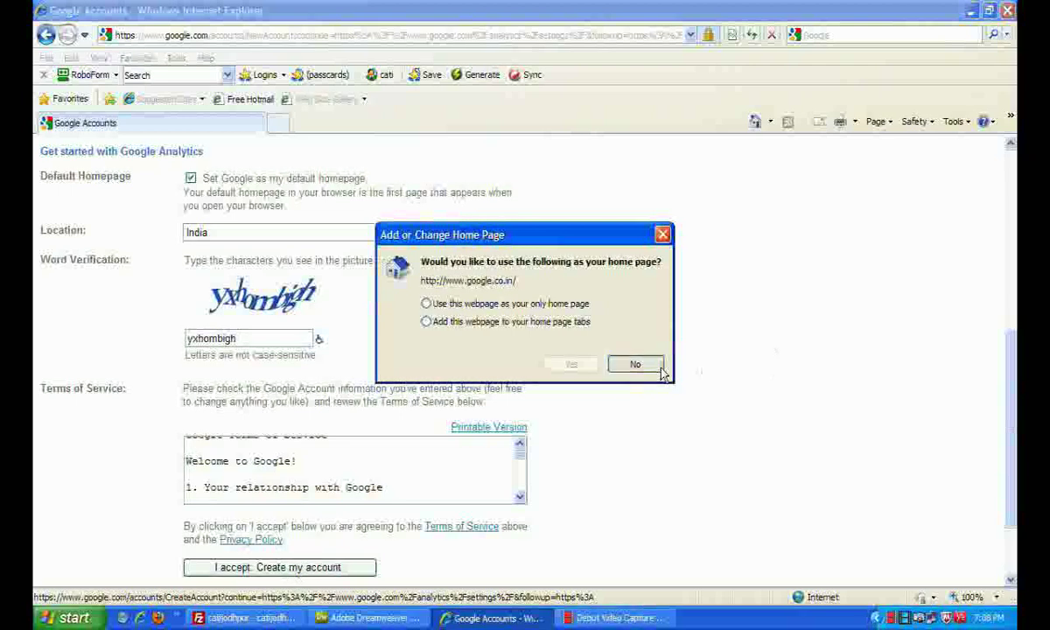
pyautogui.click(633, 364)
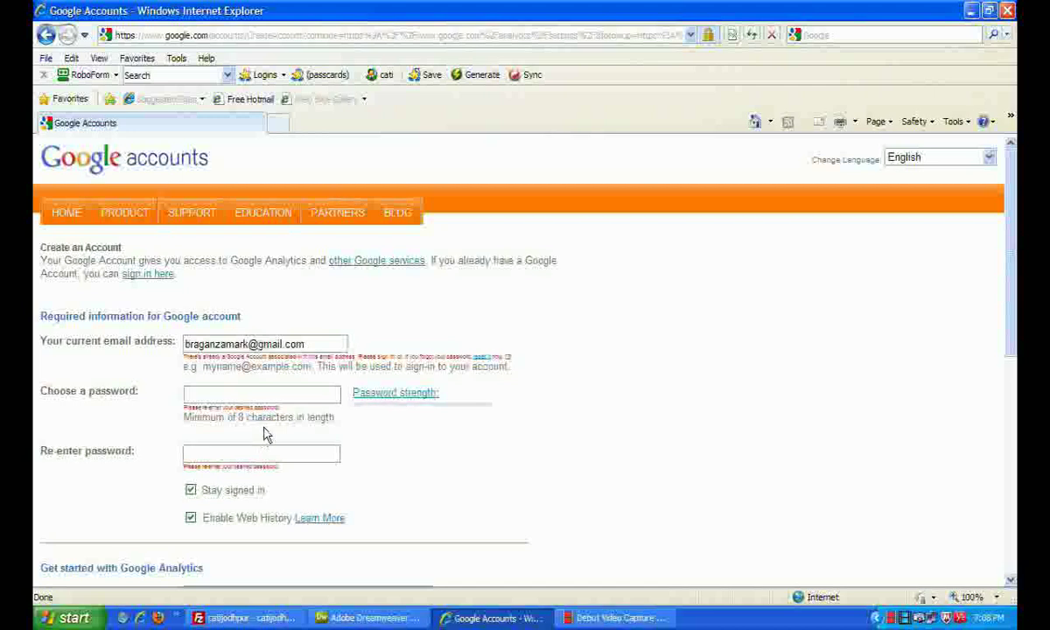
# Retype the account password and its confirmation
pyautogui.click(267, 395)
pyautogui.write('••••')
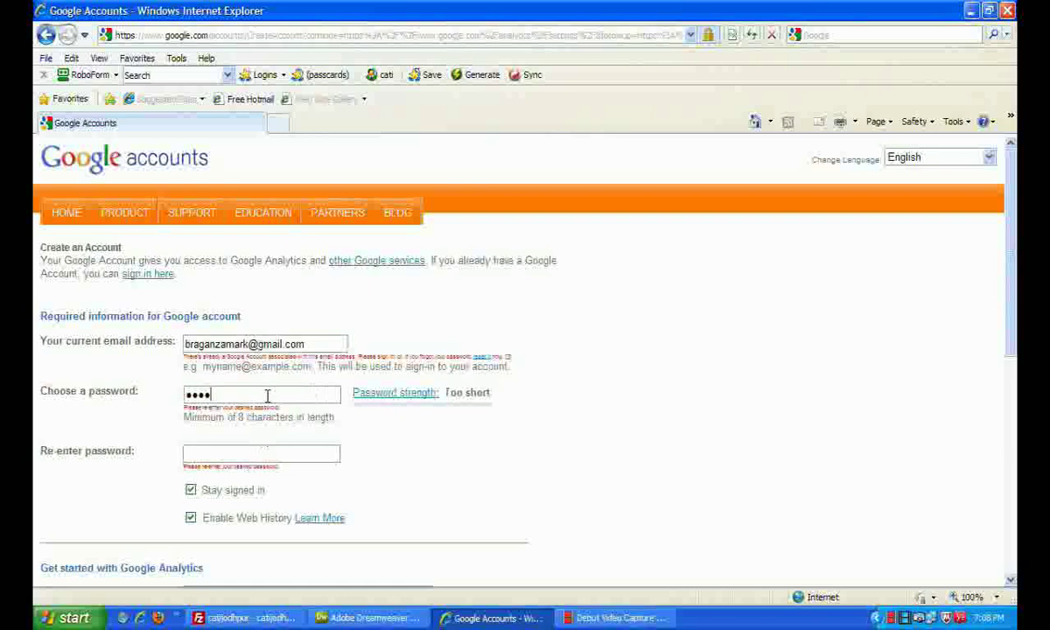
pyautogui.write('••••')
pyautogui.press('BackSpace')
pyautogui.press('BackSpace')
pyautogui.press('BackSpace')
pyautogui.press('BackSpace')
pyautogui.press('BackSpace')
pyautogui.press('BackSpace')
pyautogui.press('BackSpace')
pyautogui.press('BackSpace')
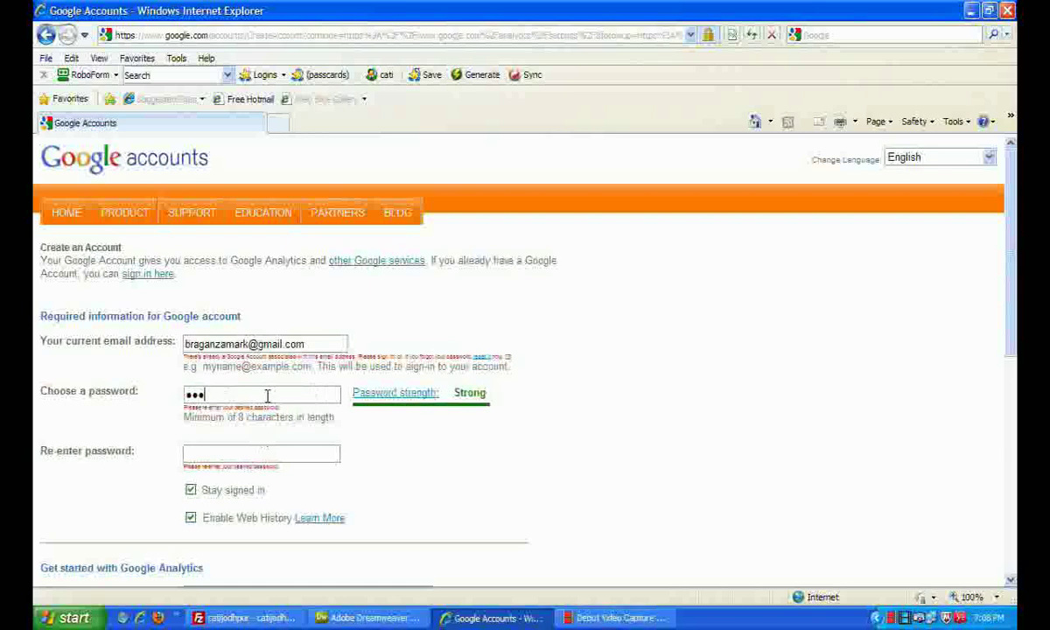
pyautogui.write('••••••••••••')
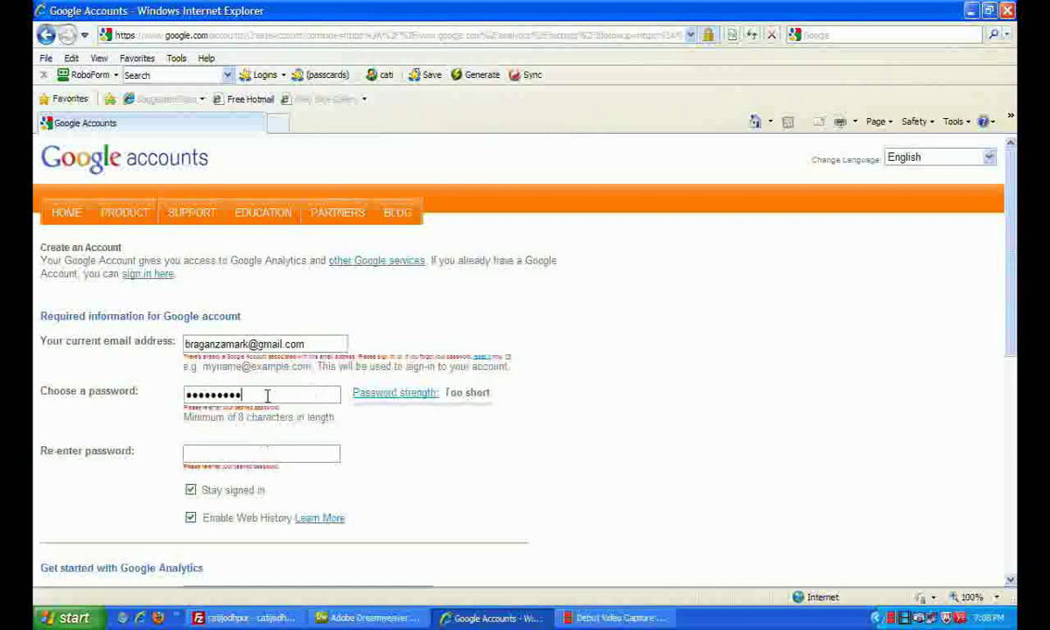
pyautogui.press('Tab')
pyautogui.write('••••••••••••')
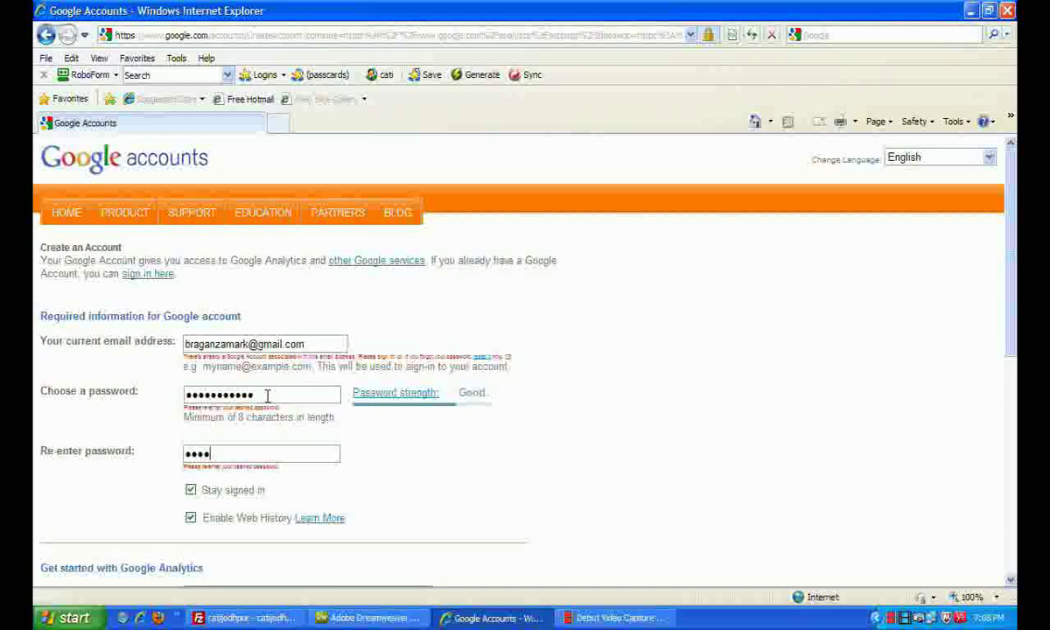
# Enter the new word verification 'putplerapp' and resubmit with 'I accept. Create my account'
pyautogui.scroll(-3, 51, 392)
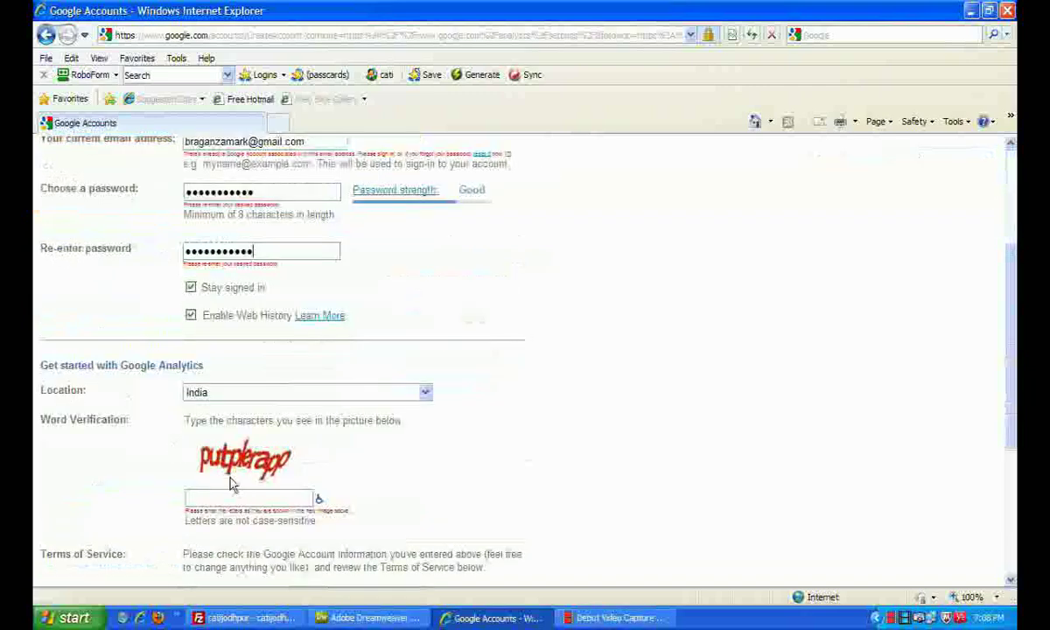
pyautogui.click(232, 495)
pyautogui.write('putplerapp')
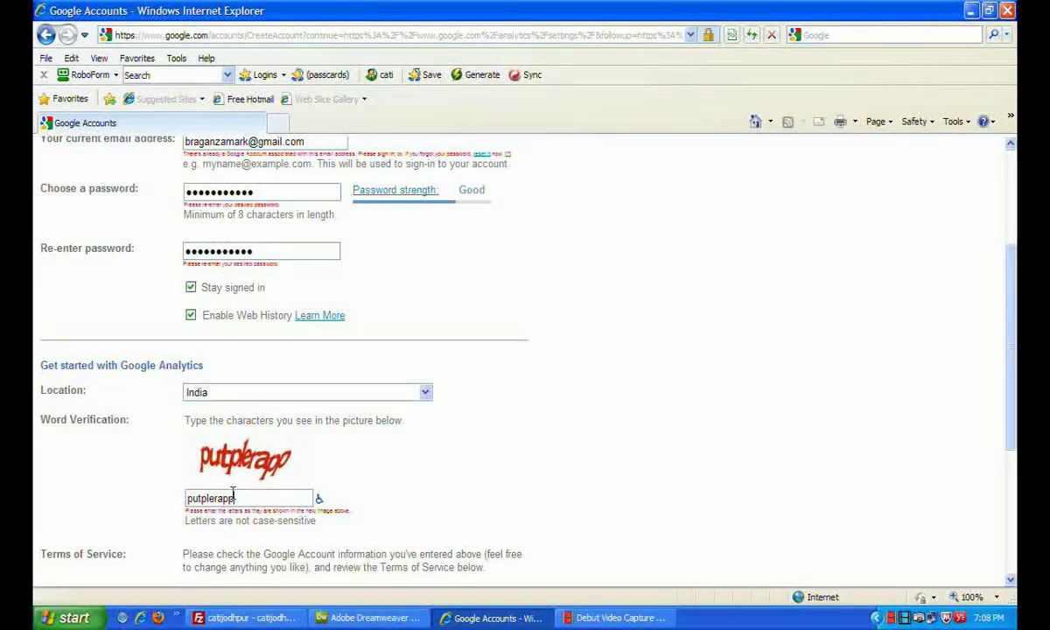
pyautogui.scroll(-3, 229, 492)
pyautogui.click(285, 537)
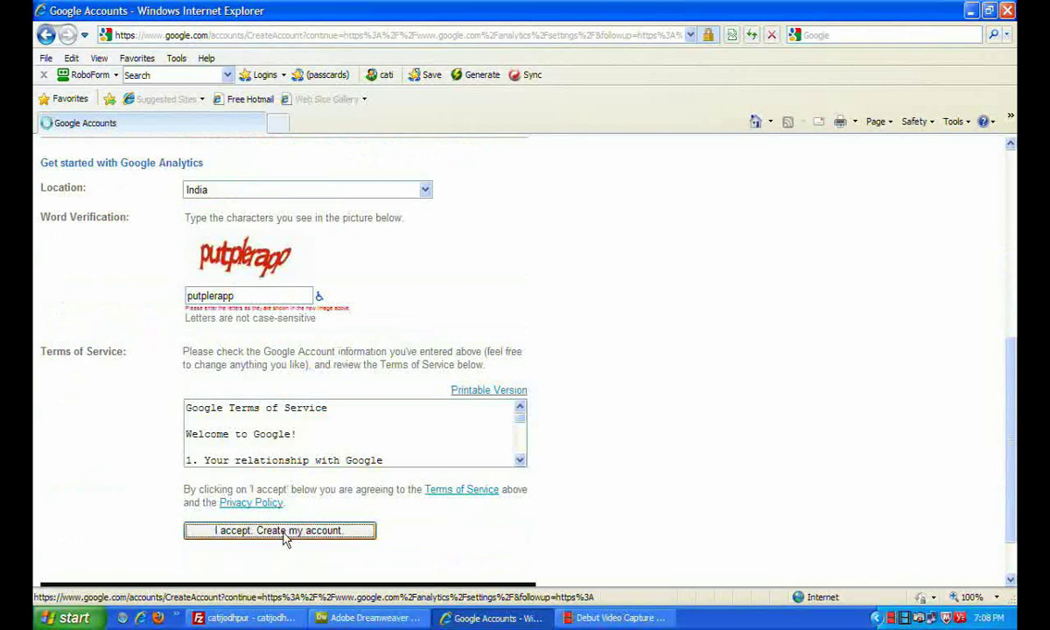
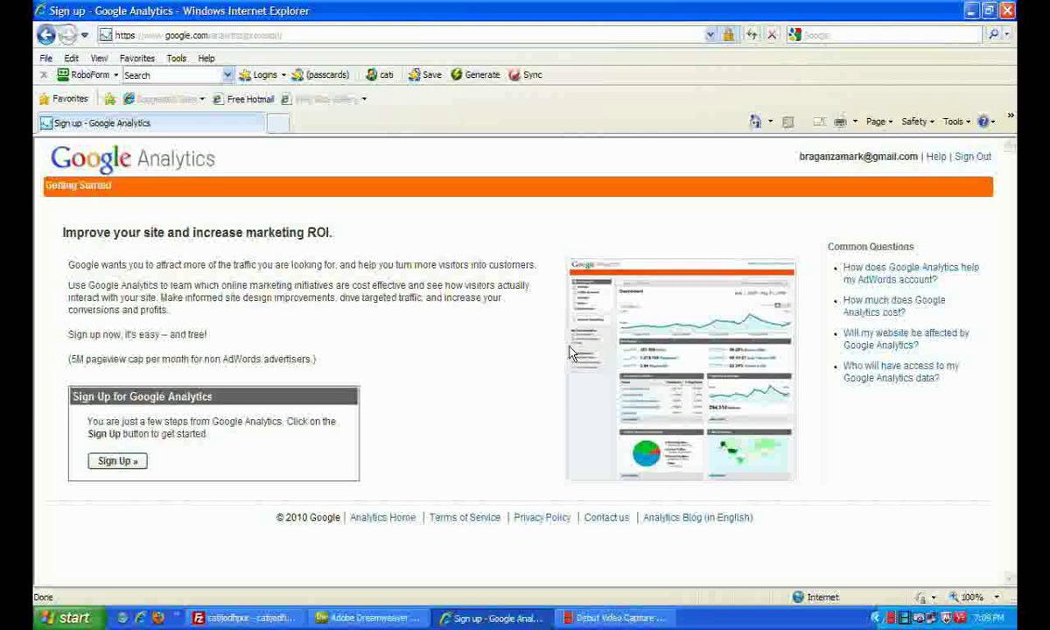
pyautogui.click(109, 463)
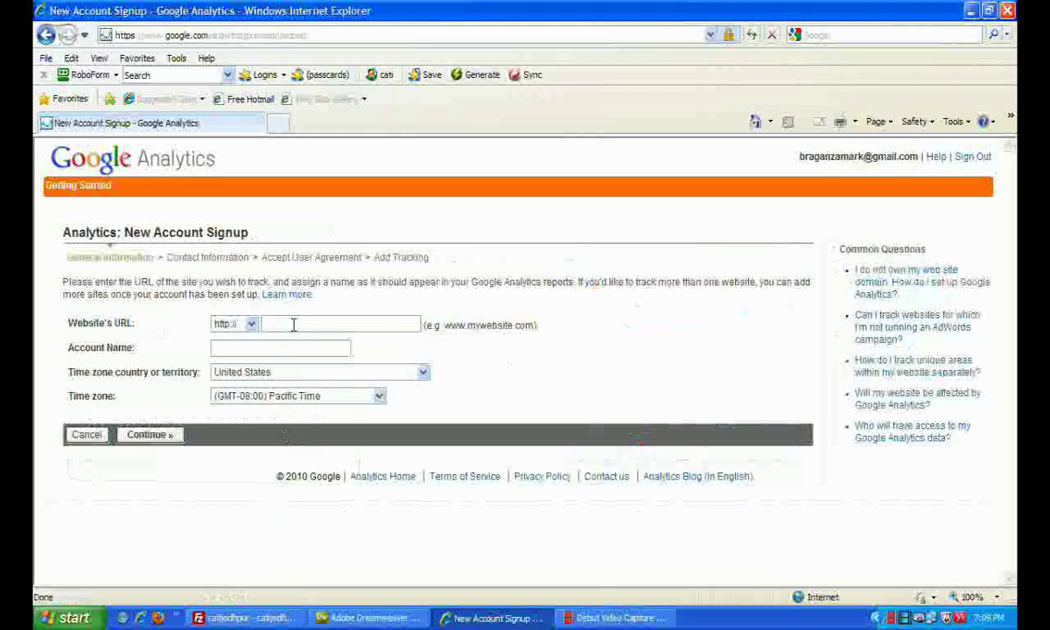
pyautogui.click(294, 325)
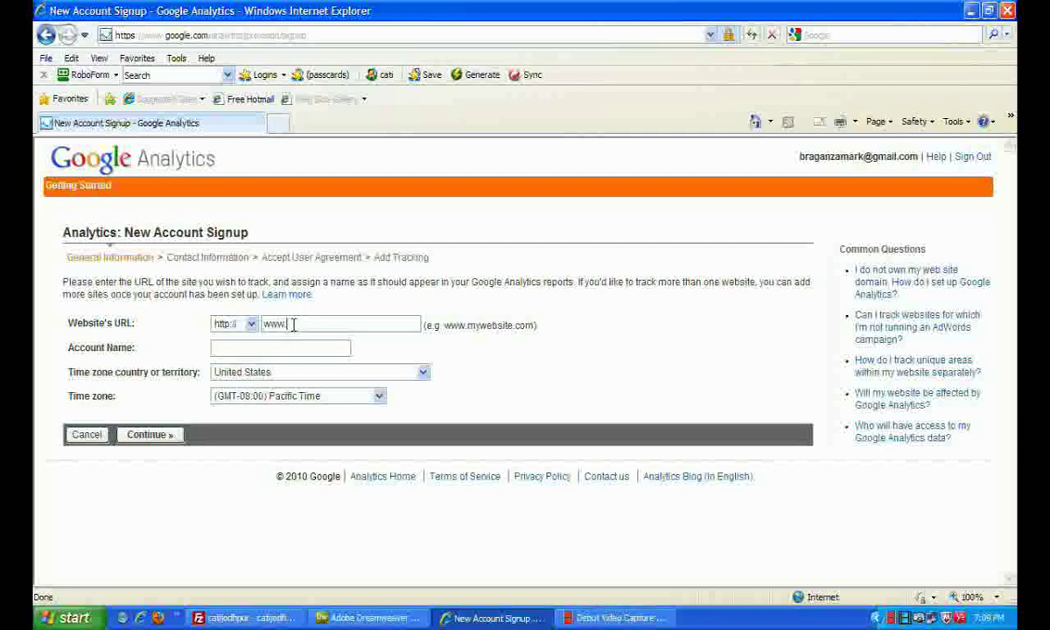
pyautogui.write('www.cheapairticket')
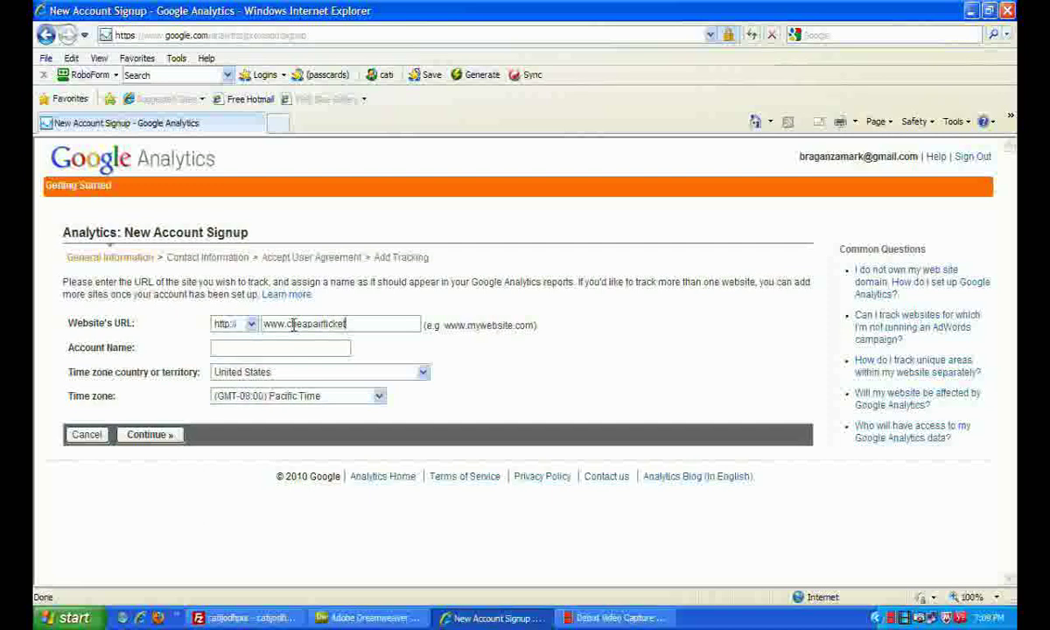
pyautogui.write('sjodhpur.com')
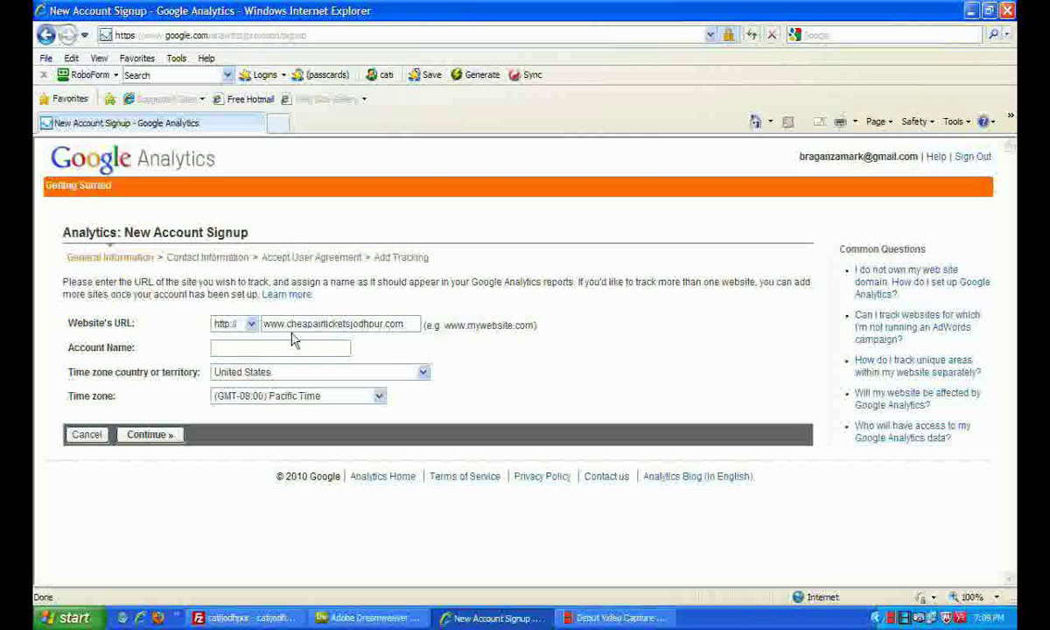
pyautogui.click(275, 348)
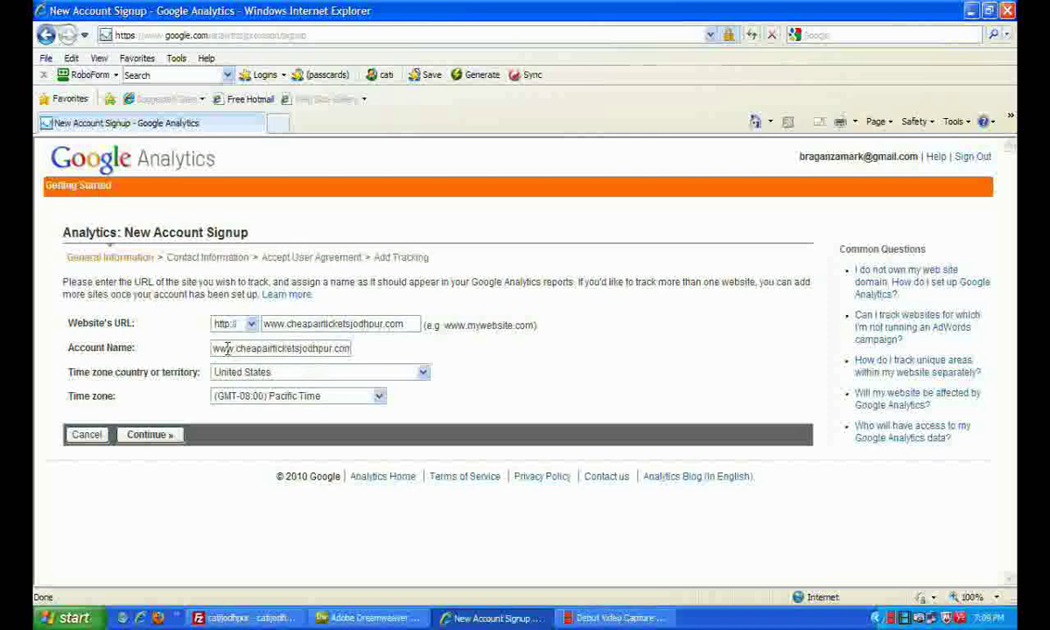
# Set the time zone country to India and continue to contact information
pyautogui.click(420, 373)
pyautogui.press('i')
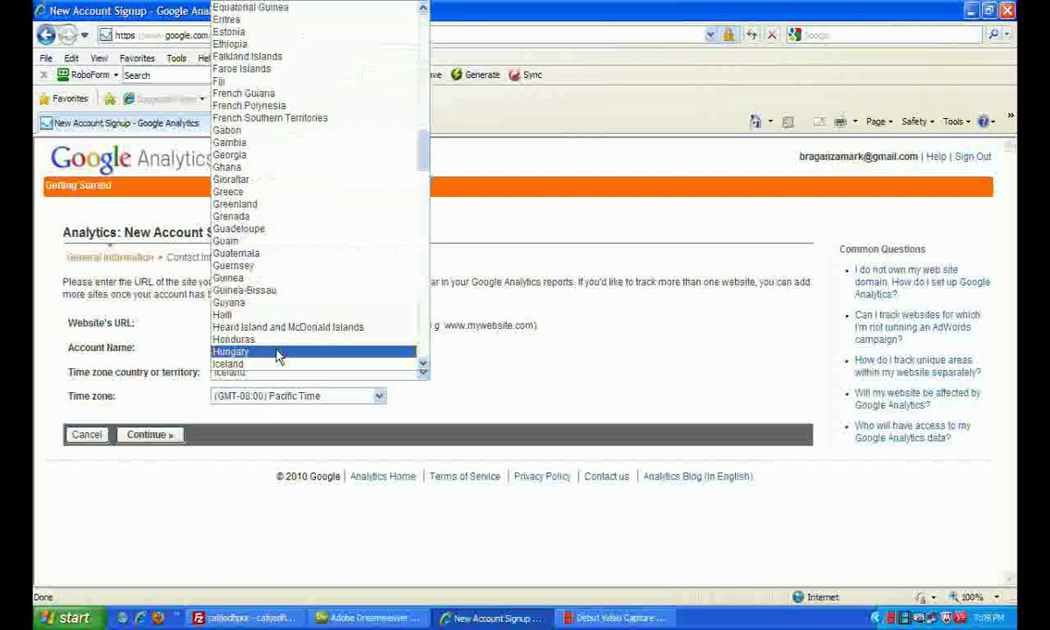
pyautogui.press('i')
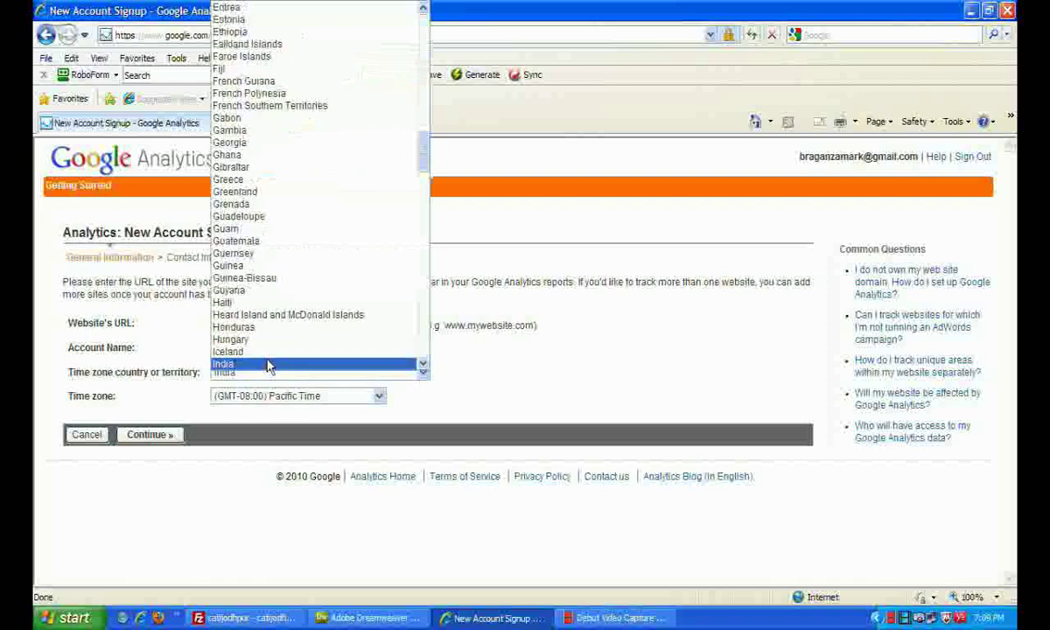
pyautogui.click(269, 366)
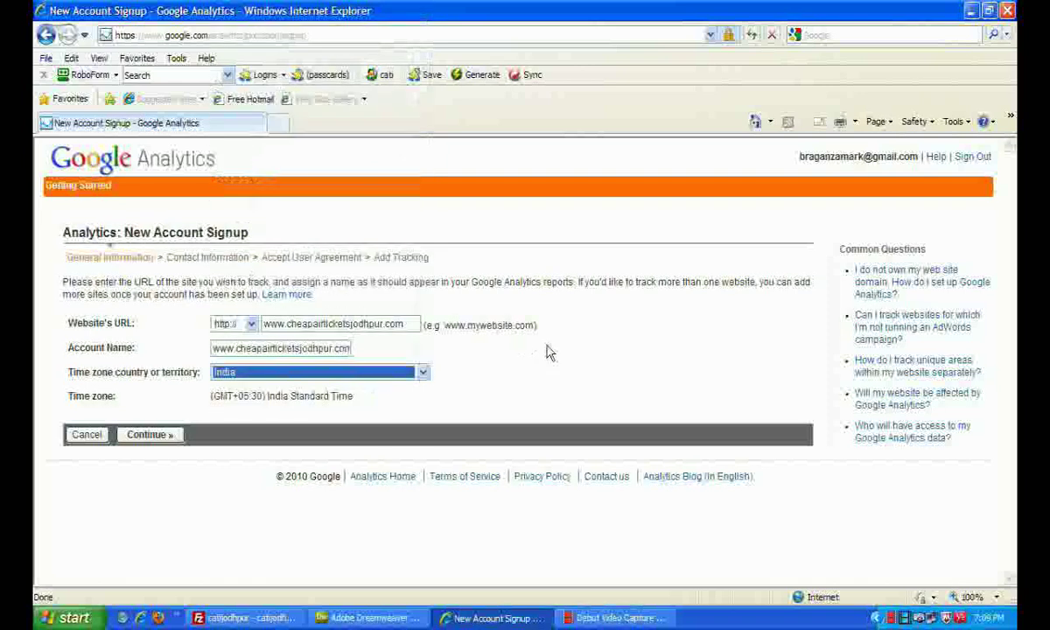
pyautogui.click(159, 439)
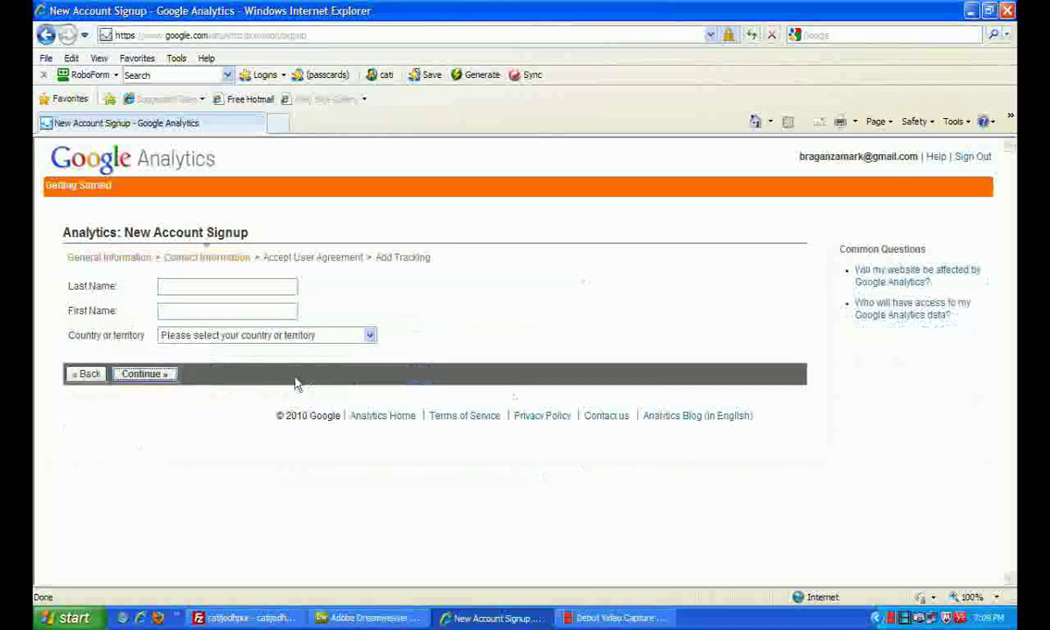
# Enter the contact's last and first name, choose India as country, and continue
pyautogui.click(187, 288)
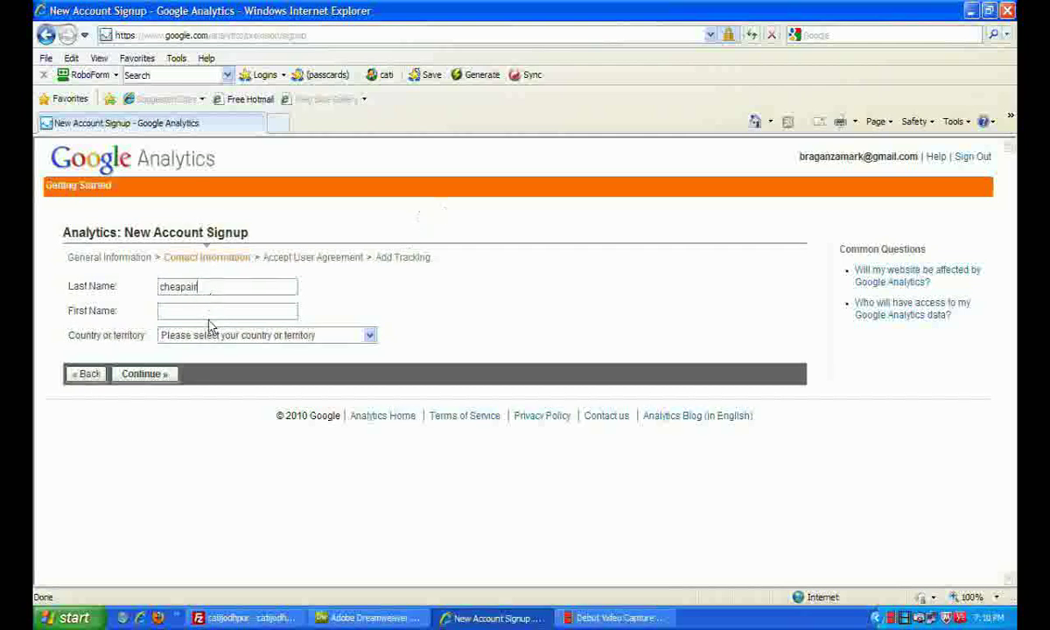
pyautogui.moveTo(201, 287); pyautogui.dragTo(187, 289)
pyautogui.press('BackSpace')
pyautogui.click(165, 312)
pyautogui.write('air')
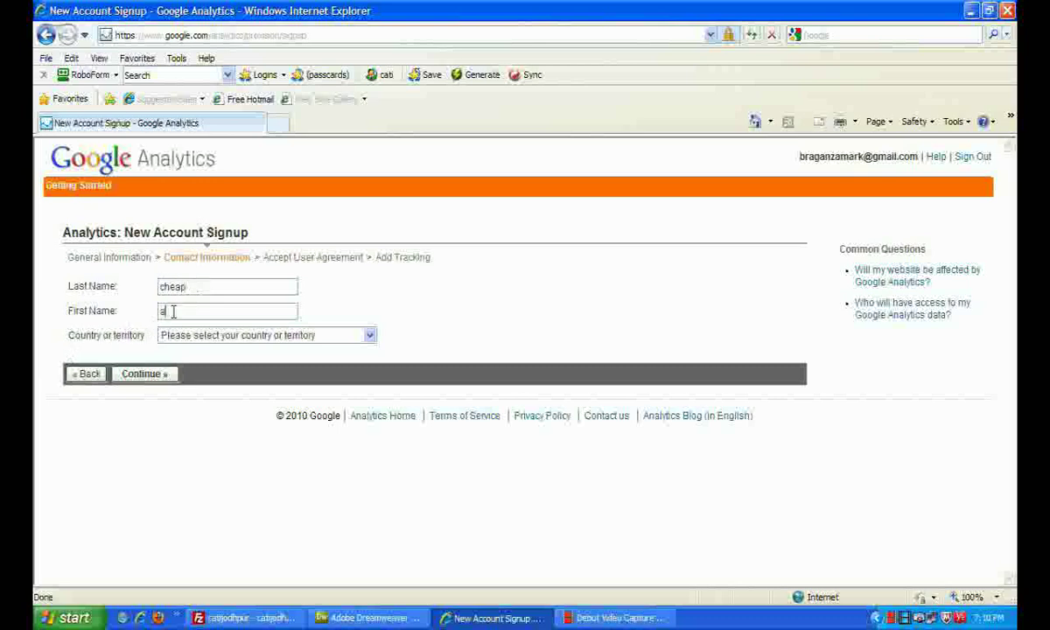
pyautogui.click(302, 335)
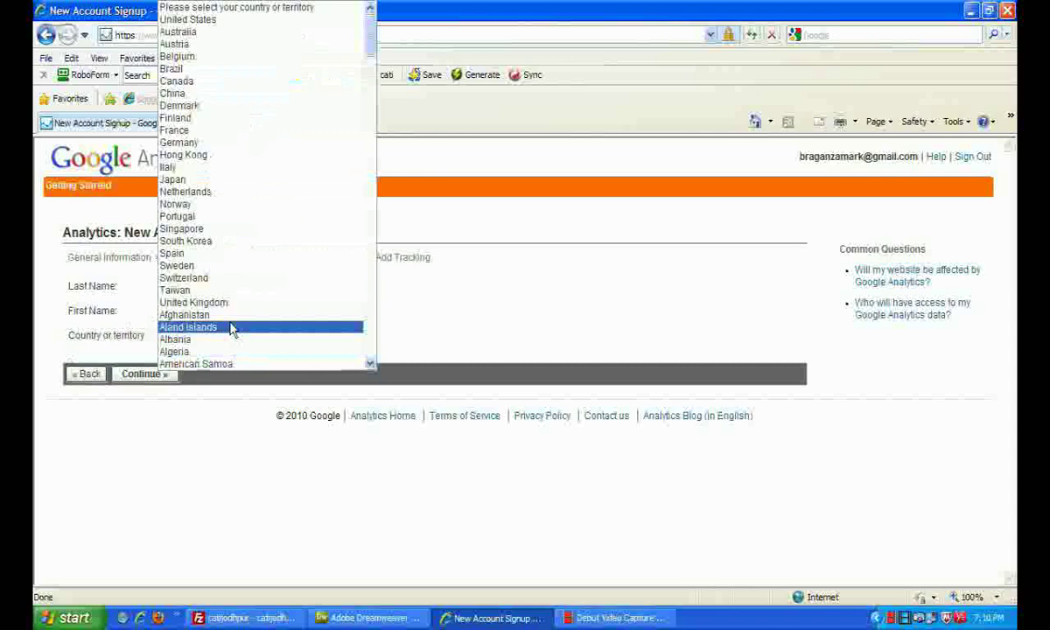
pyautogui.scroll(-20, 235, 329)
pyautogui.click(216, 364)
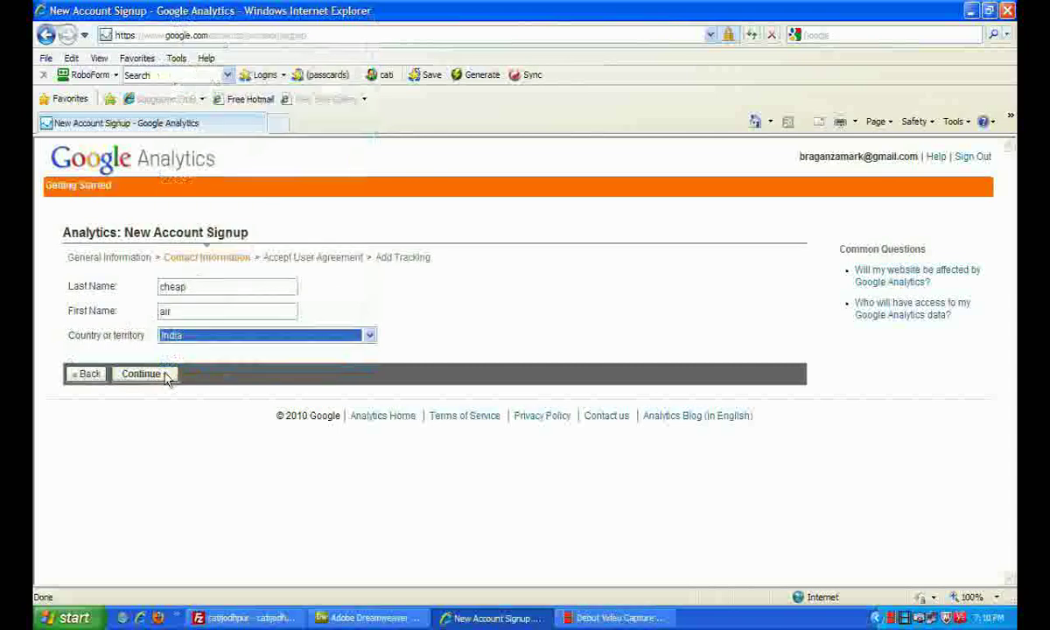
pyautogui.click(154, 376)
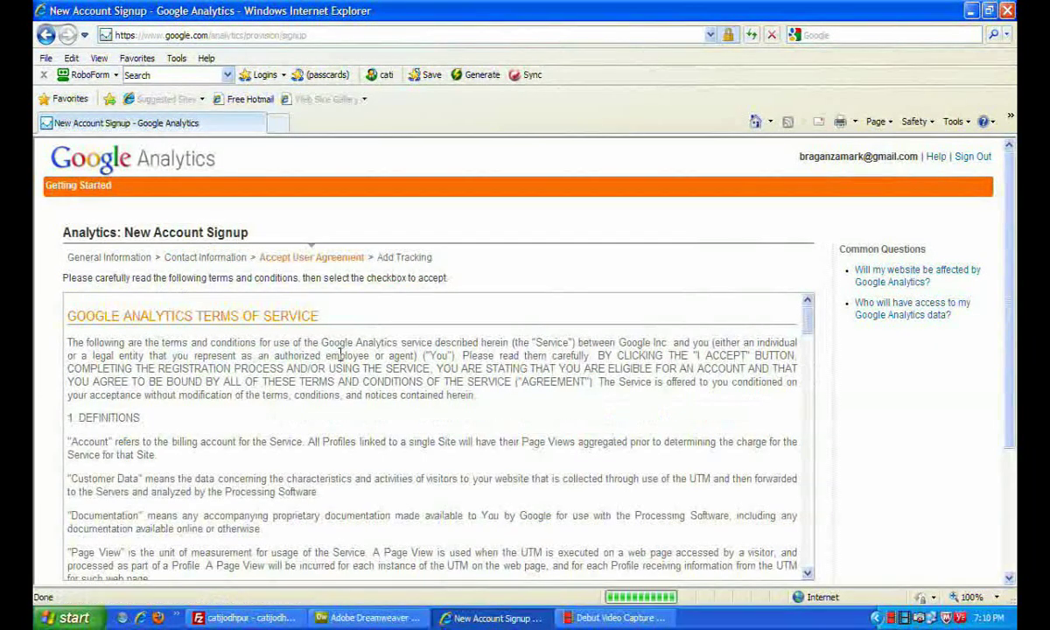
# Agree to the terms and conditions and submit the new account, which returns an error
pyautogui.scroll(-5, 390, 350)
pyautogui.scroll(-10, 391, 350)
pyautogui.scroll(-5, 900, 361)
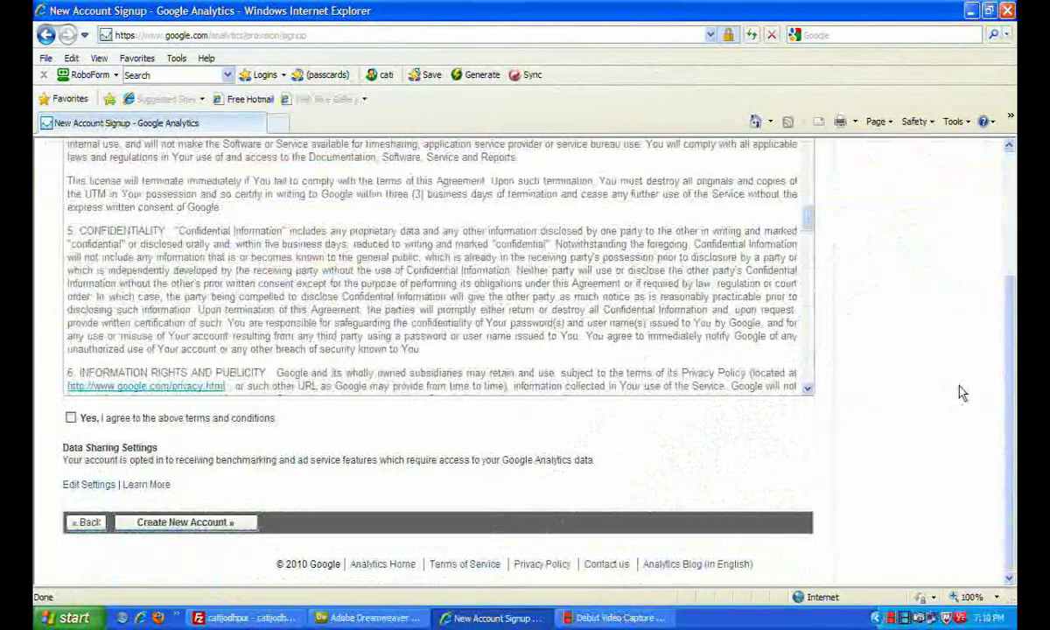
pyautogui.click(70, 418)
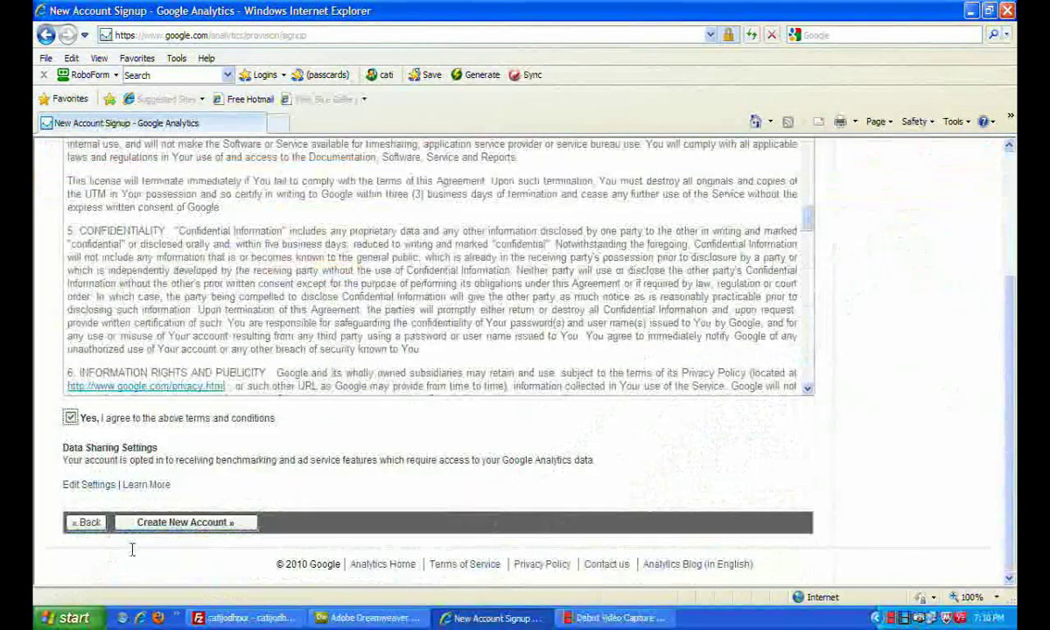
pyautogui.click(202, 526)
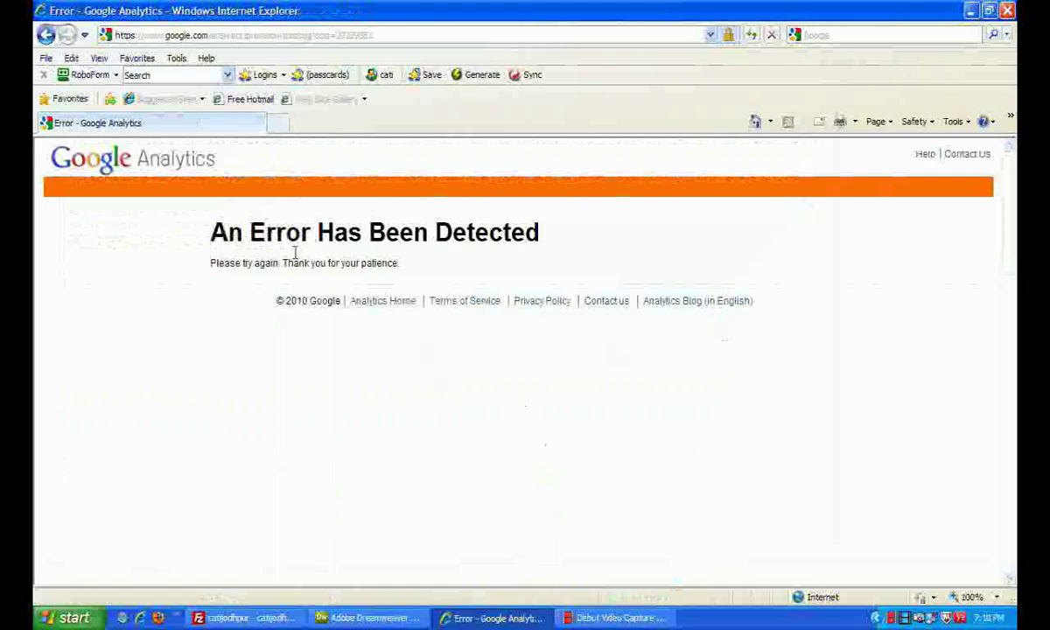
# Go back, pass through both signup forms again, and resubmit the new account
pyautogui.click(42, 42)
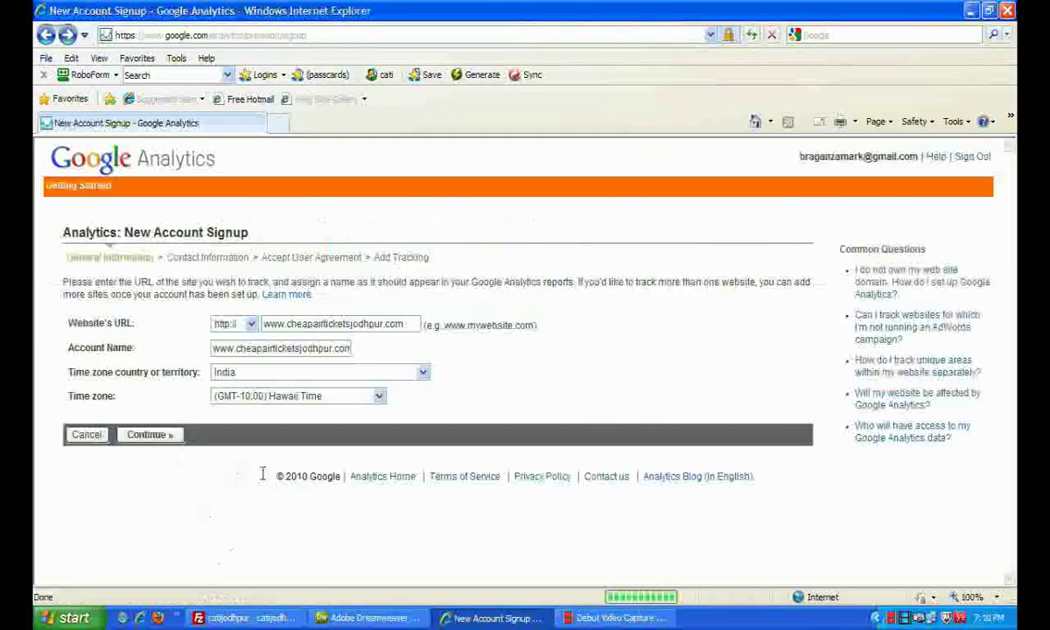
pyautogui.click(149, 434)
pyautogui.click(151, 377)
pyautogui.scroll(-10, 226, 481)
pyautogui.scroll(-15, 226, 481)
pyautogui.scroll(-4, 948, 484)
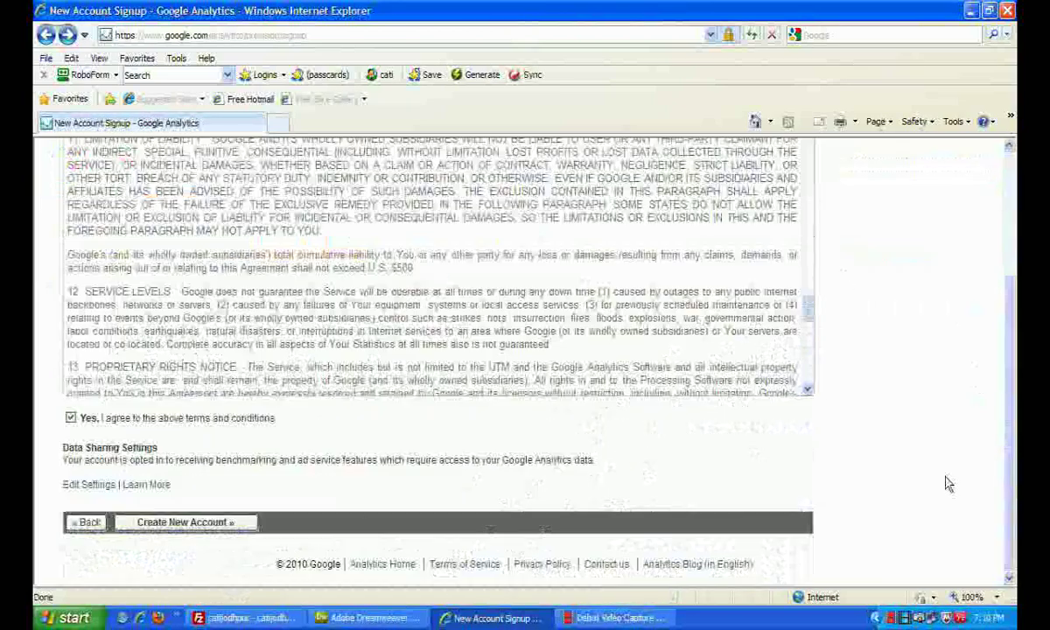
pyautogui.click(183, 522)
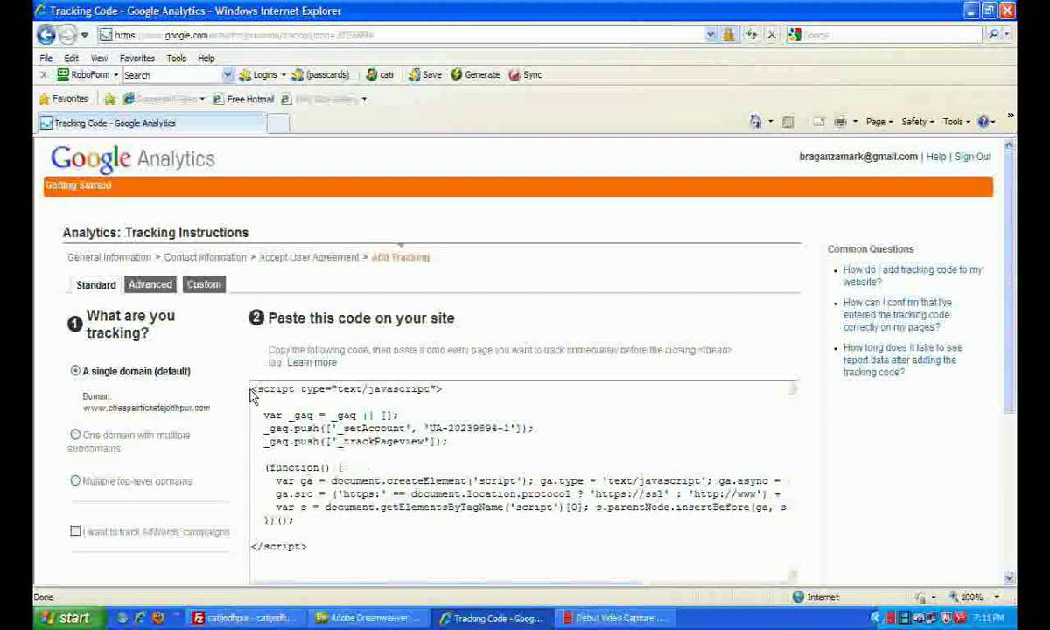
# Copy the full tracking code snippet and switch to index.html in Dreamweaver
pyautogui.moveTo(251, 391); pyautogui.dragTo(325, 566)
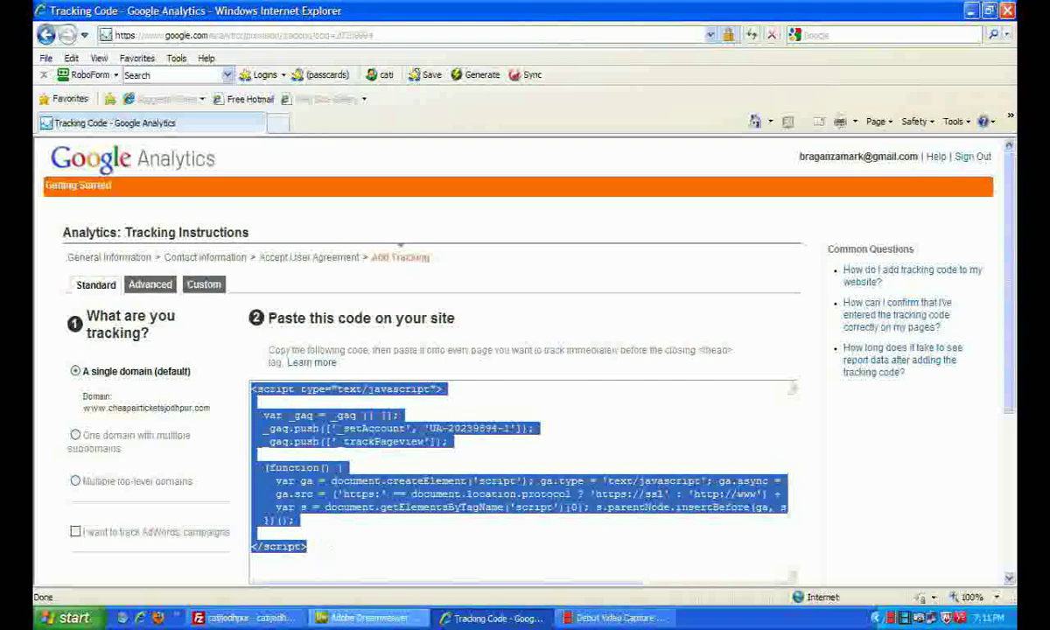
pyautogui.click(346, 618)
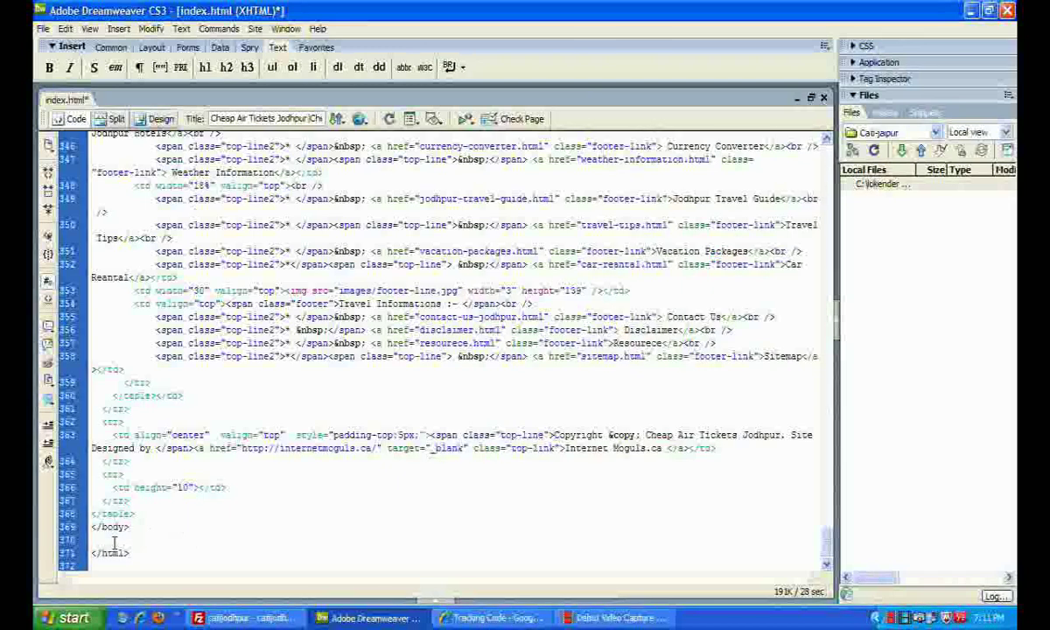
# Paste the tracking code before the closing </html> tag of index.html and save
pyautogui.write('<script type="text/javascript">    var _gaq = _gaq || [];   _gaq.push([\'_setAccount\', \'UA-20239694-1\']);   _gaq.push([\'_trackPageview\']);    (function() {     var ga = document.createElement(\'script\'); ga.type = \'text/javascript\'; ga.async = true;     ga.src = (\'https:\' == document.location.protocol ? \'https://ssl\' : \'http://www\') + \'.google-analytics.com/ga.js\';     var s = document.getElementsByTagName(\'script\')[0]; s.parentNode.insertBefore(ga, s);   })();  </script>')
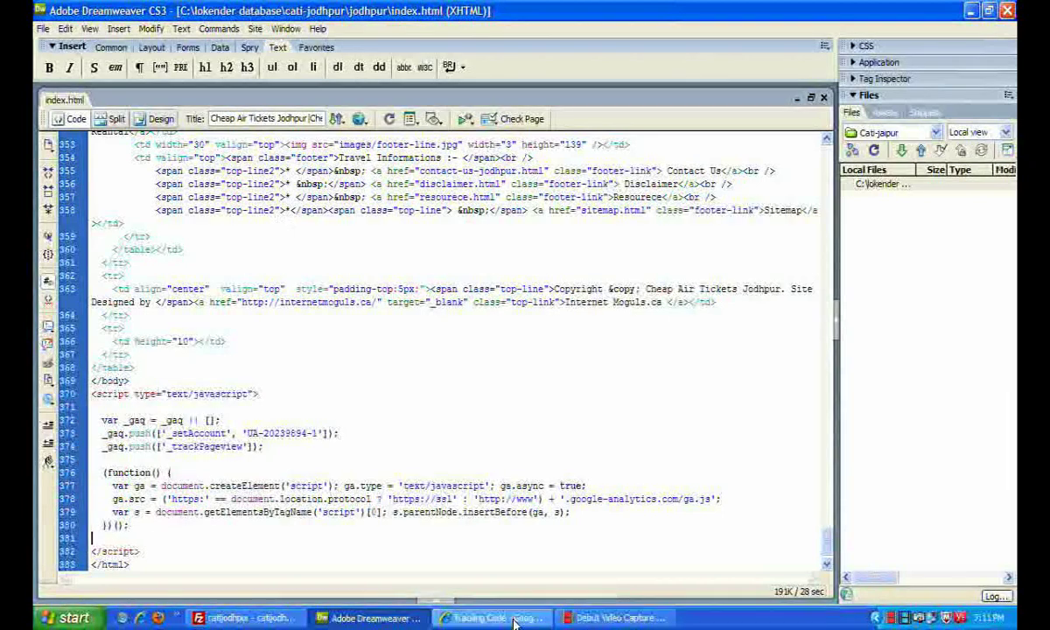
pyautogui.click(394, 617)
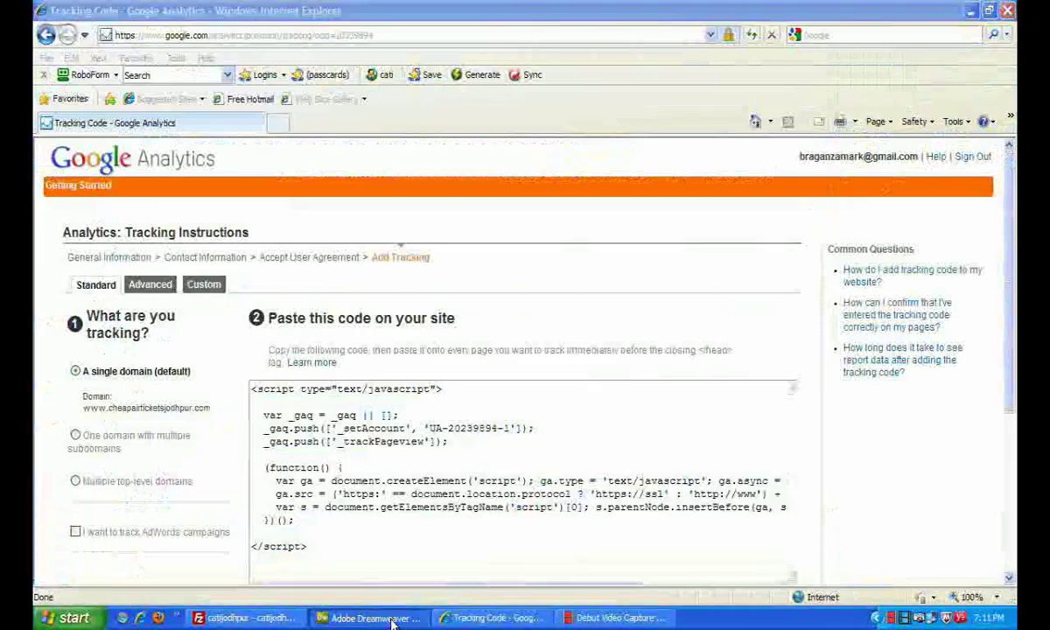
# Upload the edited index.html through FileZilla, overwriting the server copy
pyautogui.click(394, 617)
pyautogui.click(263, 618)
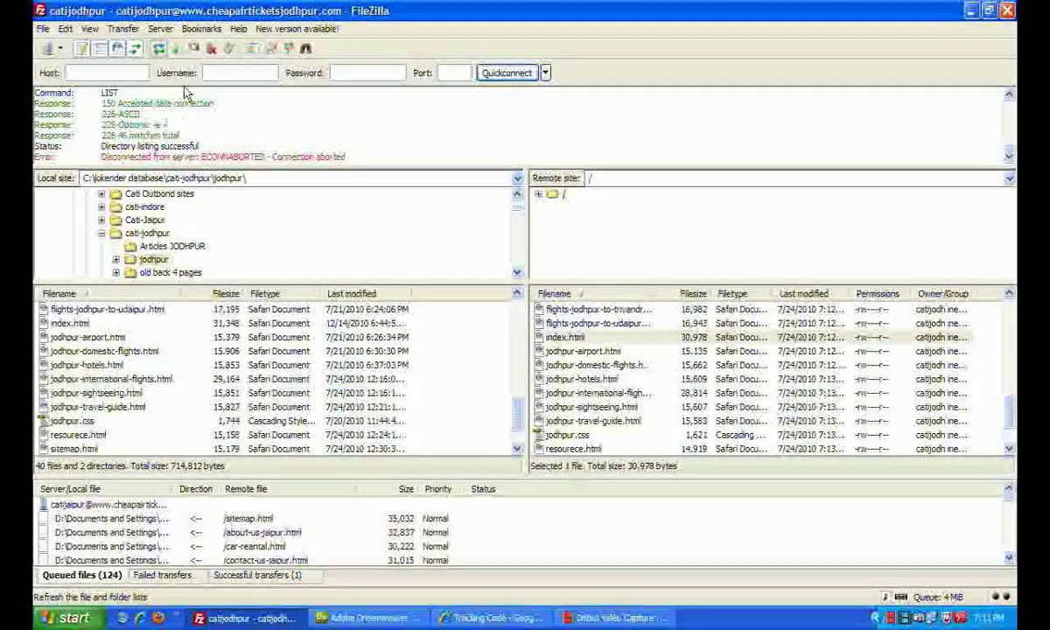
pyautogui.press('F5')
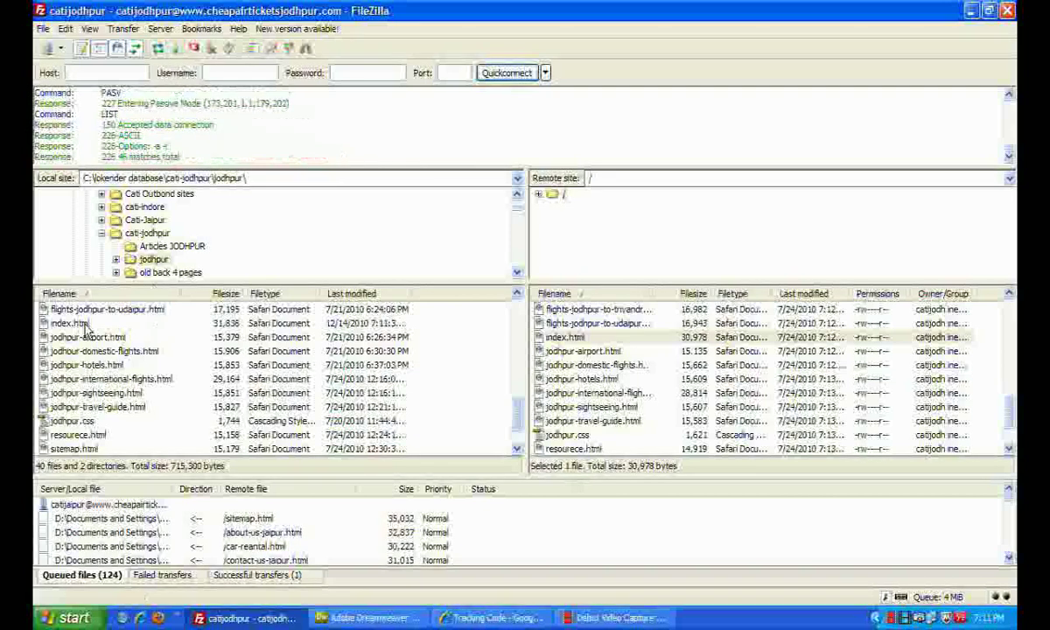
pyautogui.click(87, 325)
pyautogui.rightClick(90, 326)
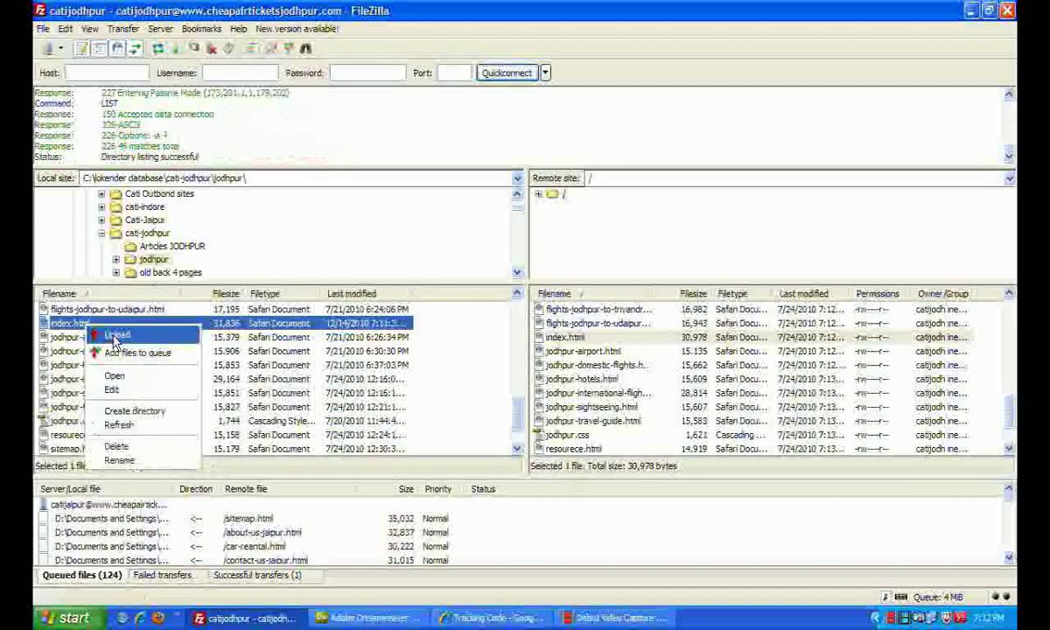
pyautogui.click(116, 336)
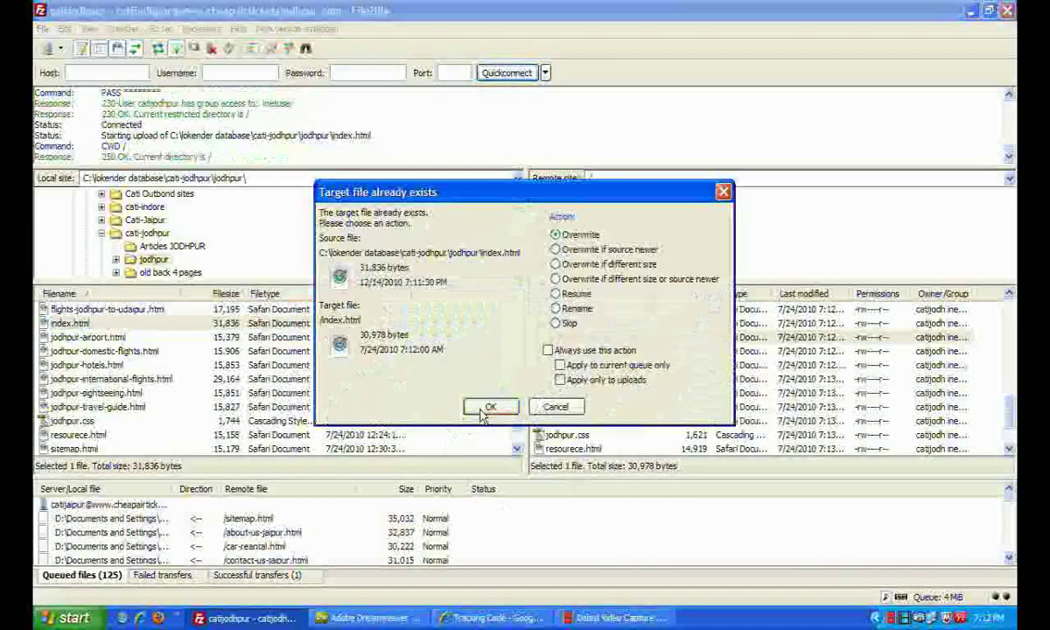
pyautogui.click(490, 409)
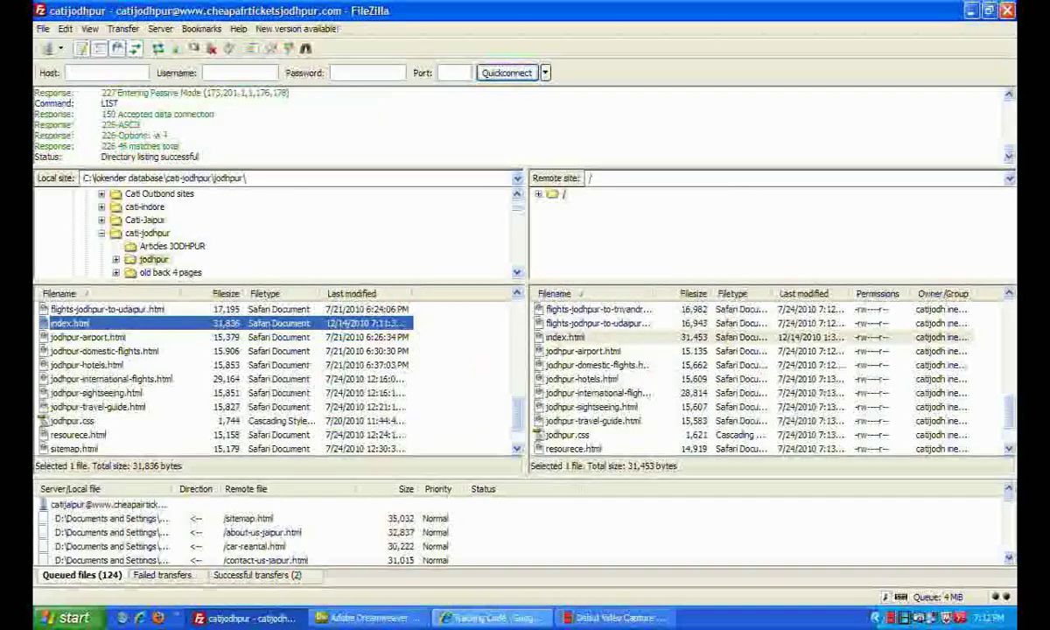
pyautogui.click(483, 620)
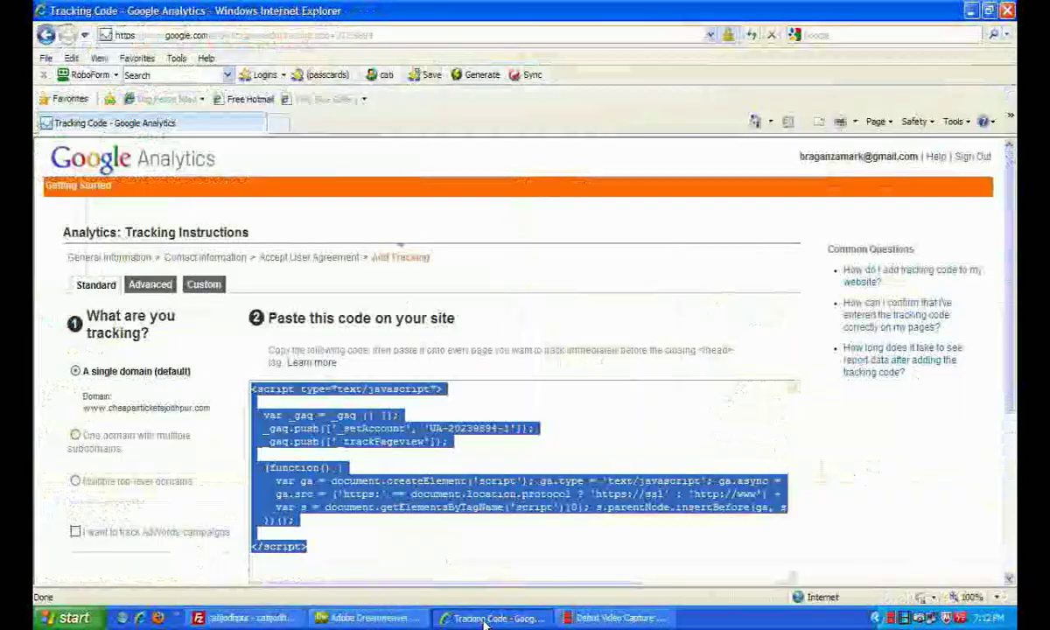
pyautogui.scroll(-3, 346, 425)
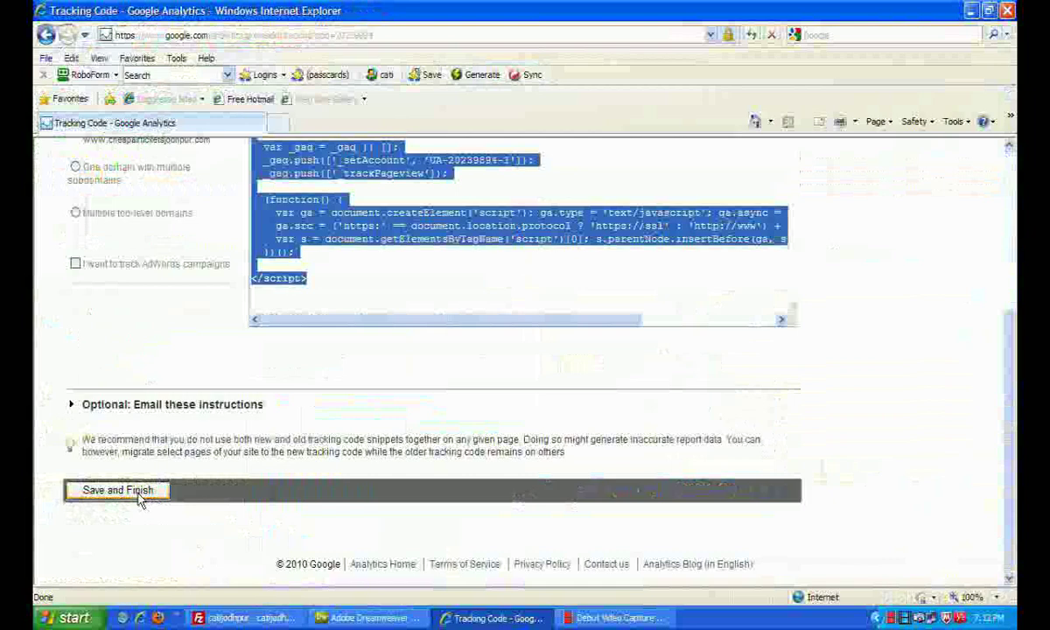
pyautogui.scroll(1, 276, 423)
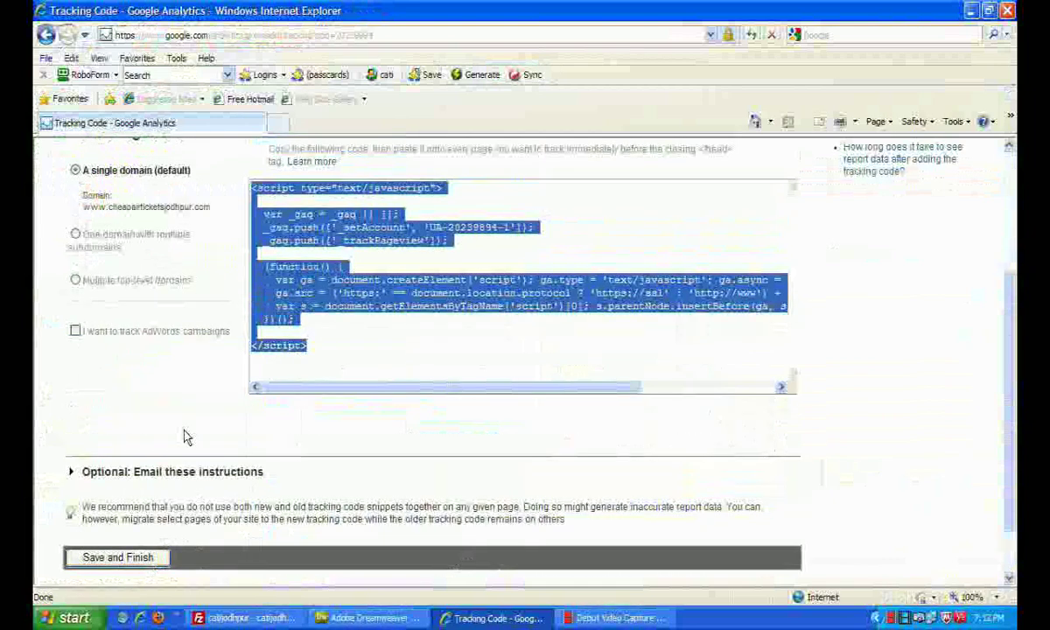
pyautogui.scroll(1, 185, 436)
pyautogui.scroll(-2, 186, 462)
pyautogui.click(150, 490)
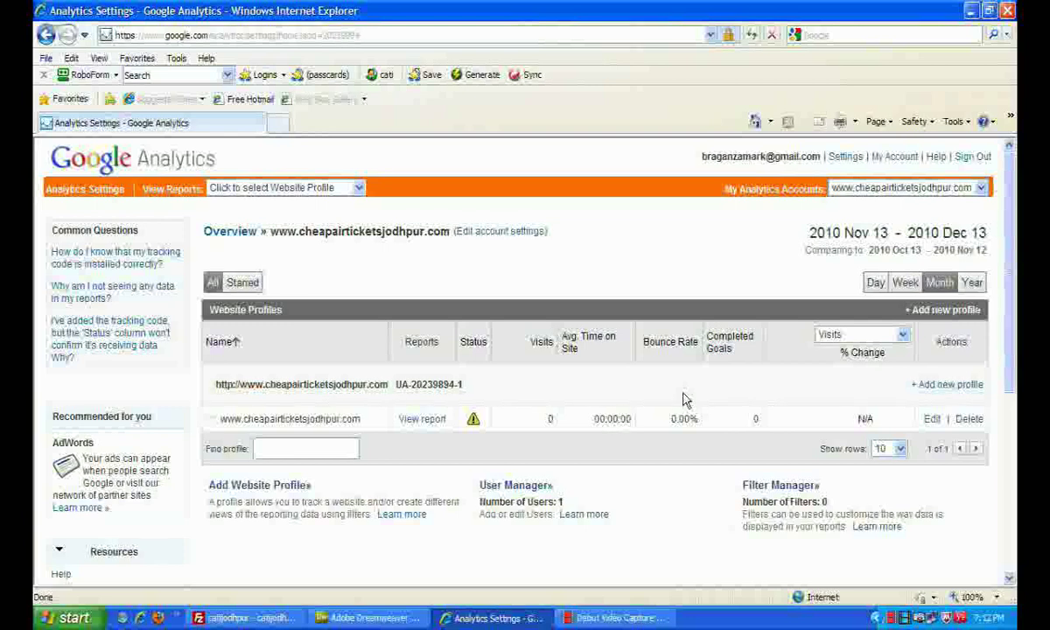
pyautogui.scroll(-1, 300, 438)
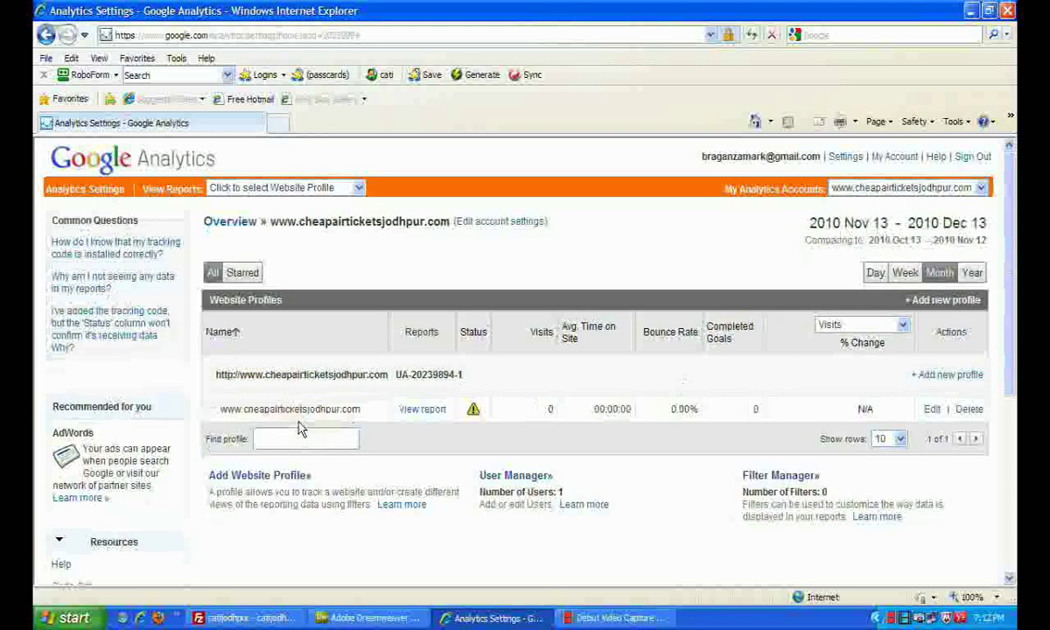
# View the site's report and scroll through the Nov 13 – Dec 13, 2010 dashboard
pyautogui.click(427, 411)
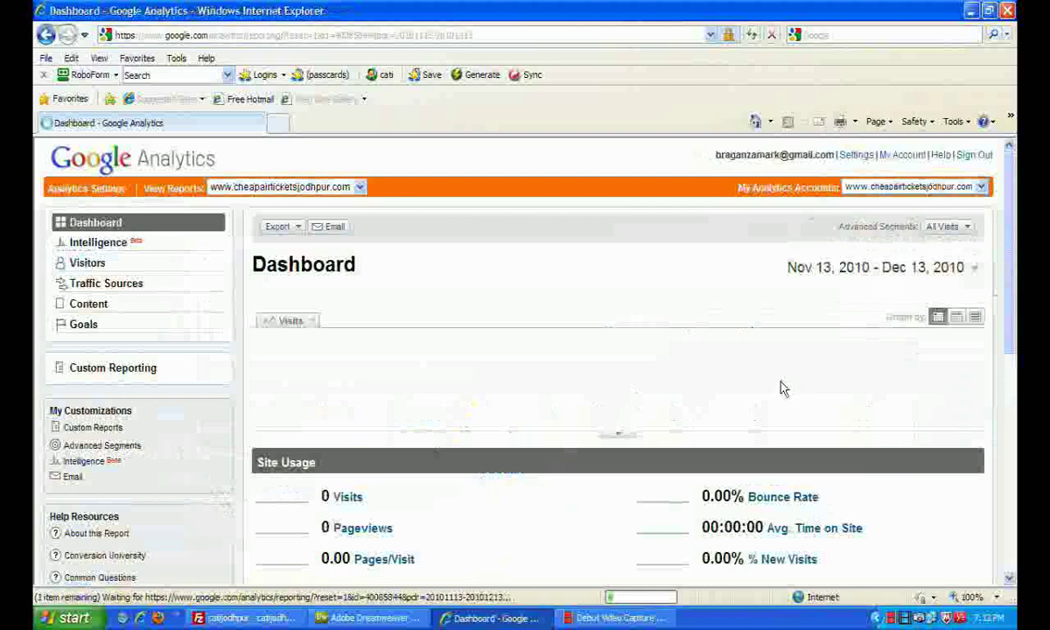
pyautogui.scroll(-1, 722, 409)
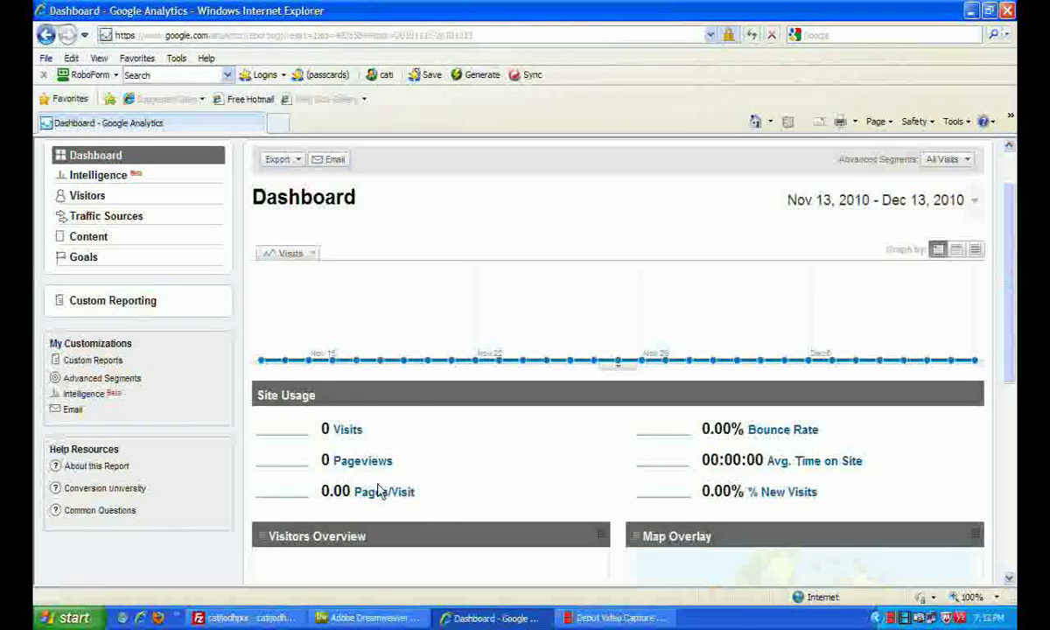
pyautogui.scroll(-1, 762, 454)
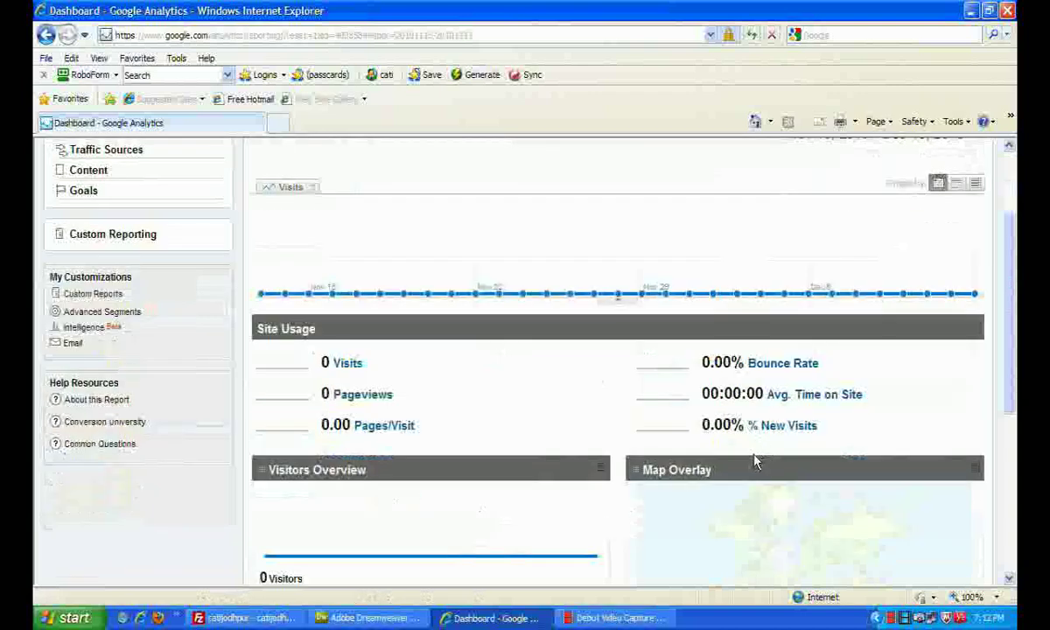
pyautogui.scroll(-3, 753, 462)
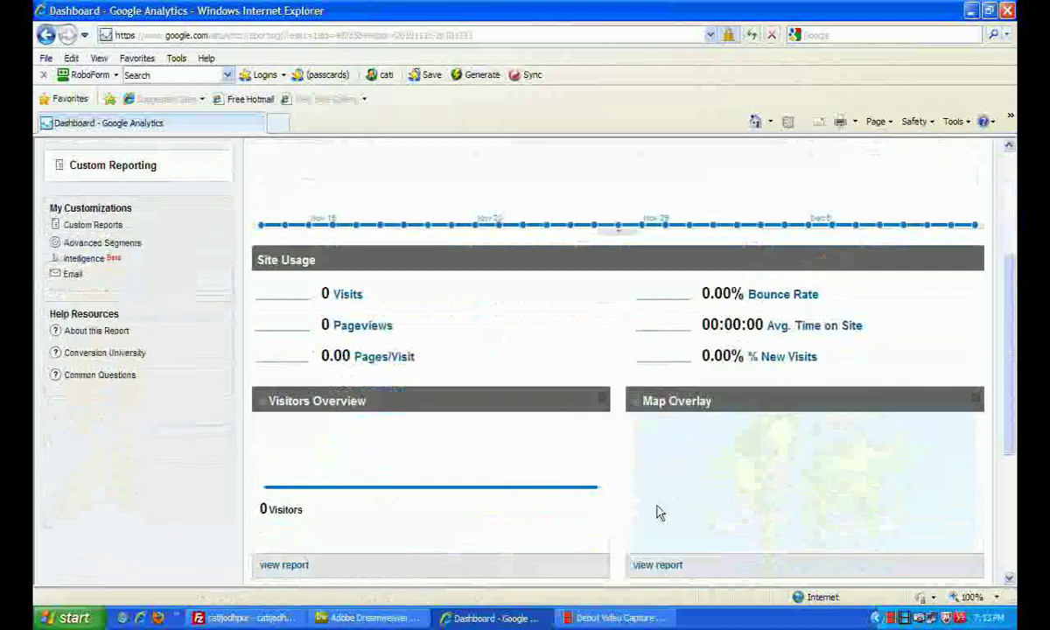
pyautogui.scroll(-1, 418, 482)
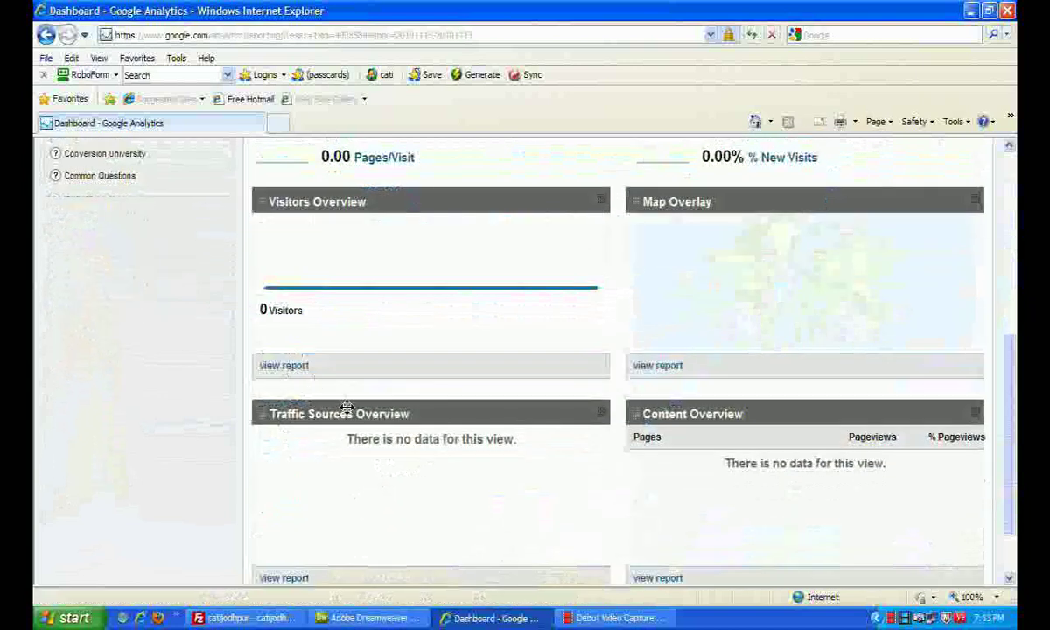